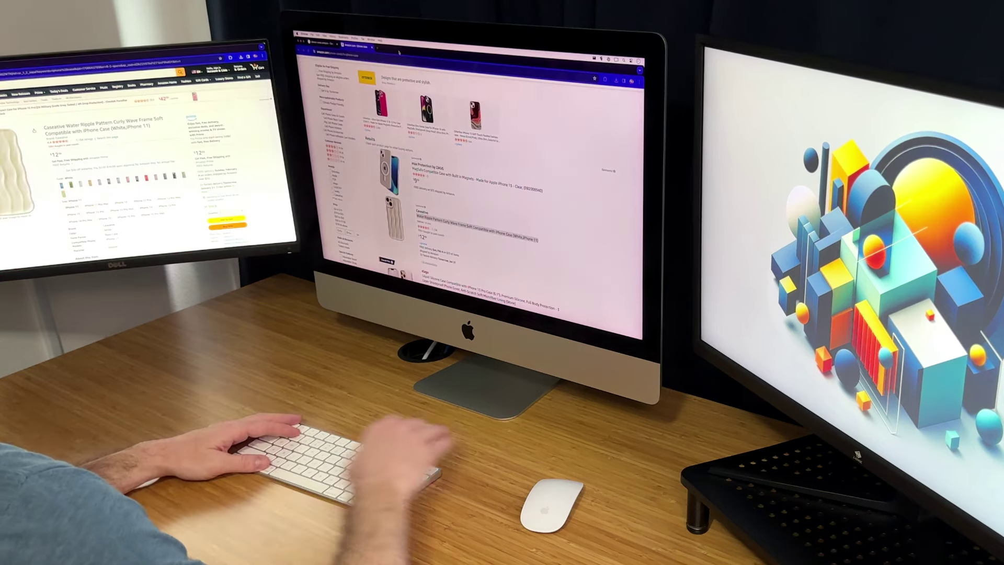
# Send the product page window to the other monitor and snap New Tab into the top-right quarter
pyautogui.hotkey('ctrl', 'Tab')
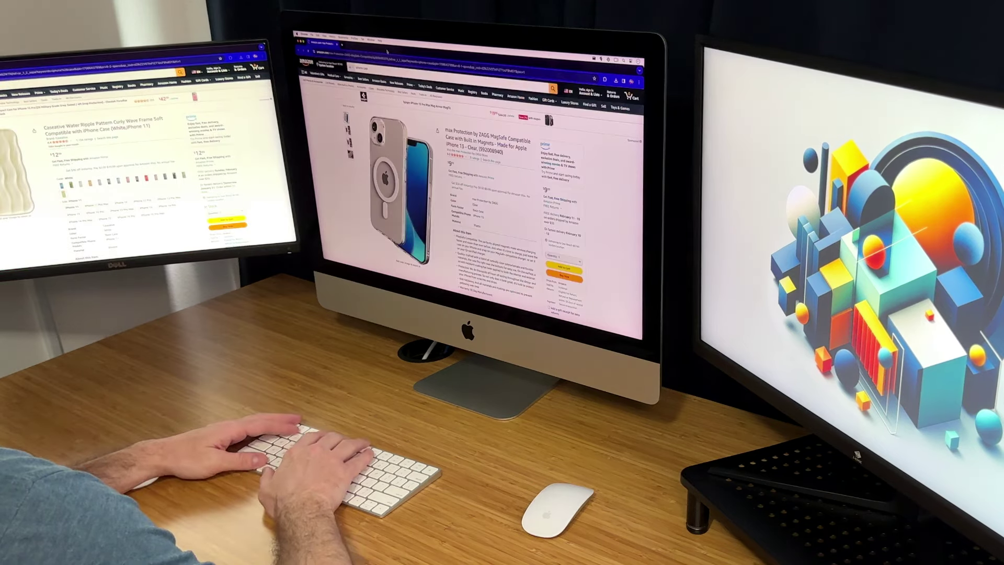
pyautogui.press('ctrl+alt+super+Right')
pyautogui.hotkey('ctrl', 'Tab')
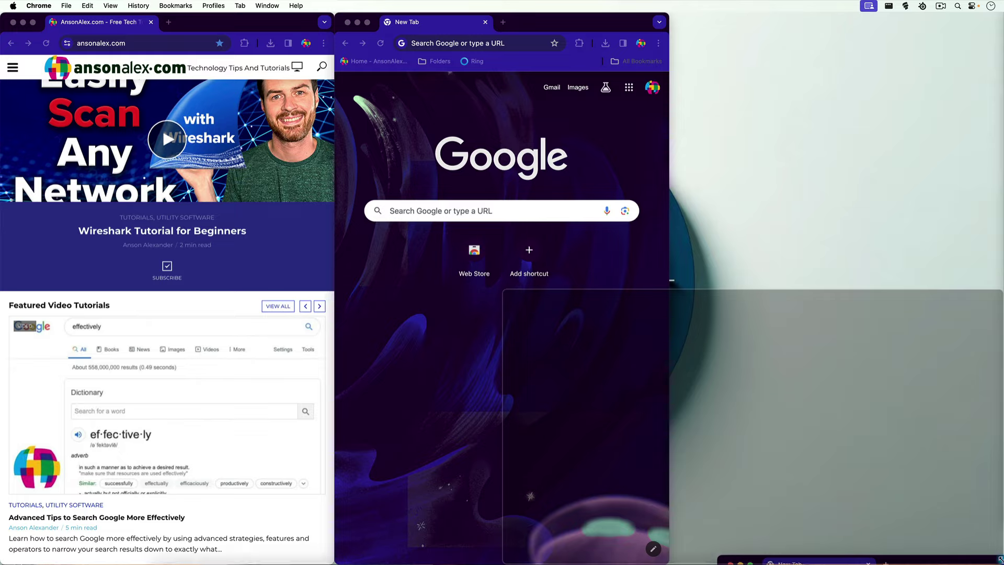
pyautogui.hotkey('ctrl', 'alt', 'Right')
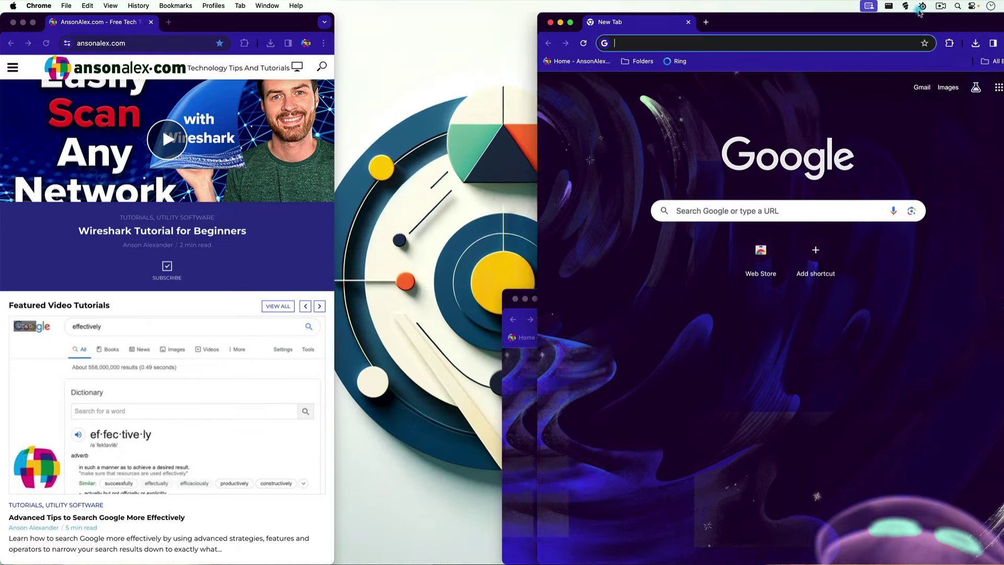
pyautogui.moveTo(1001, 17); pyautogui.dragTo(1002, 16)
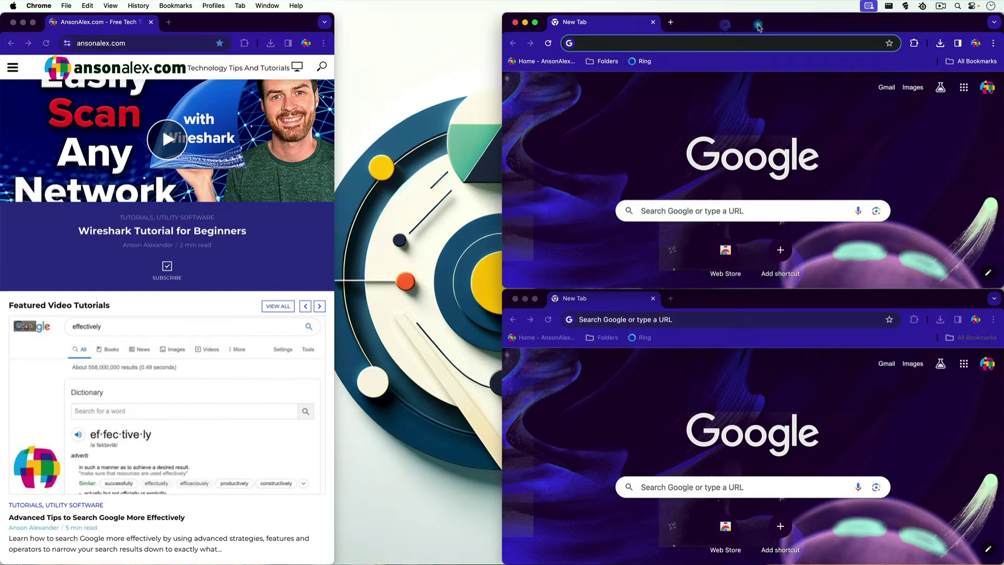
# Snap the ansonalex.com window top-left and a new Chrome window into the bottom-left quarter
pyautogui.doubleClick(23, 18)
pyautogui.moveTo(23, 18); pyautogui.dragTo(3, 16)
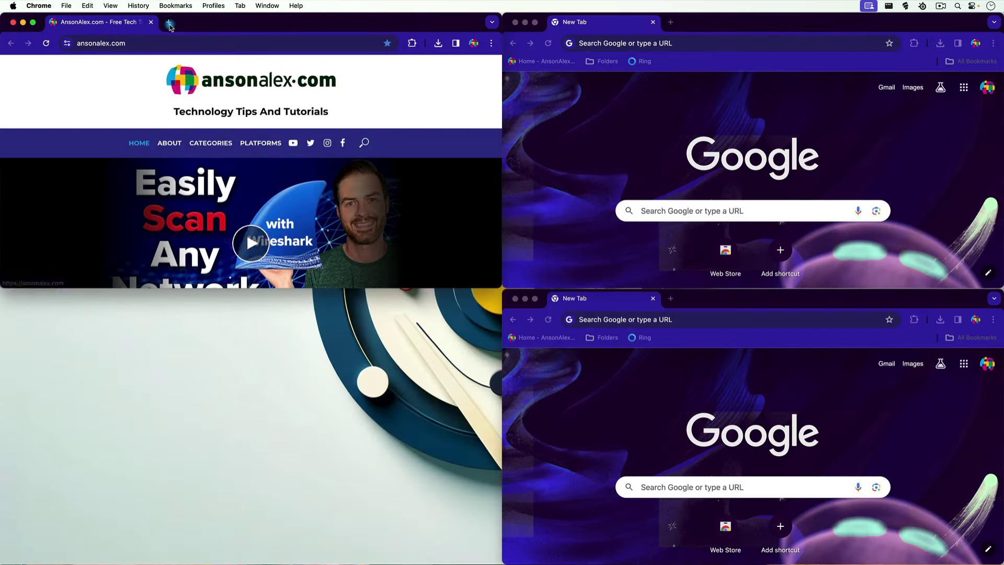
pyautogui.press('super+n')
pyautogui.hotkey('ctrl', 'alt', 'j')
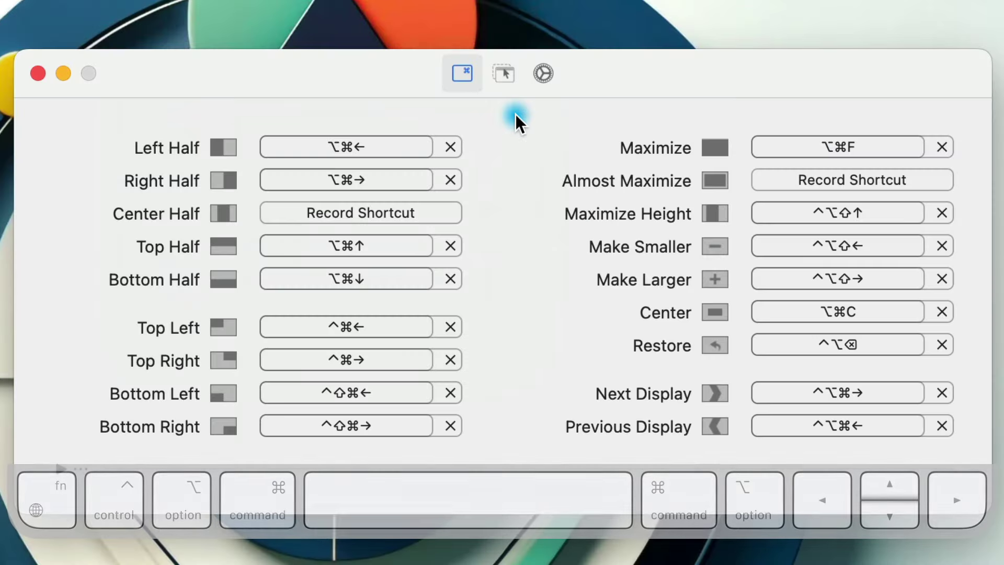
# Copy Rectangle.app into Applications, then open System Settings at Privacy & Security
pyautogui.press('super')
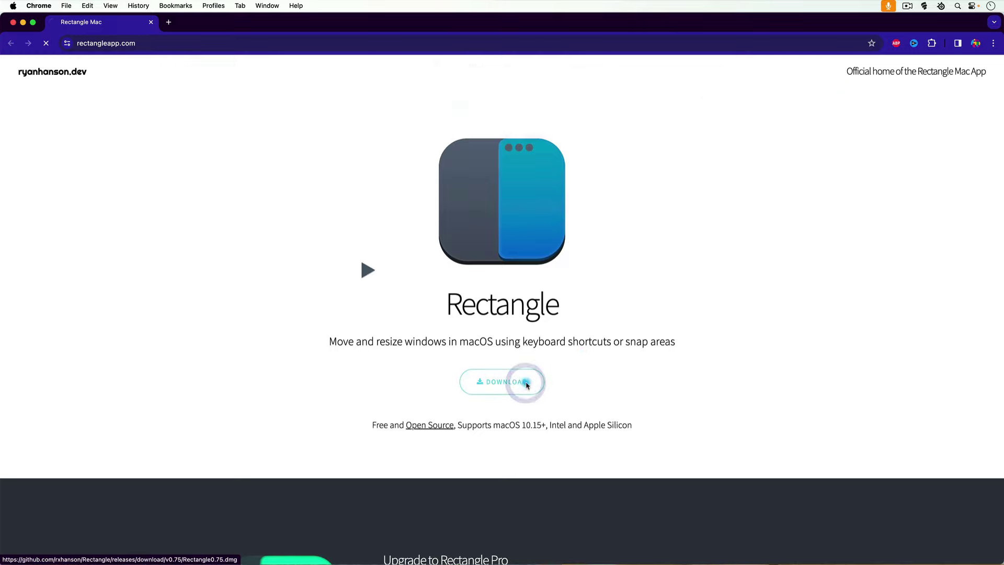
pyautogui.moveTo(314, 251); pyautogui.dragTo(623, 254)
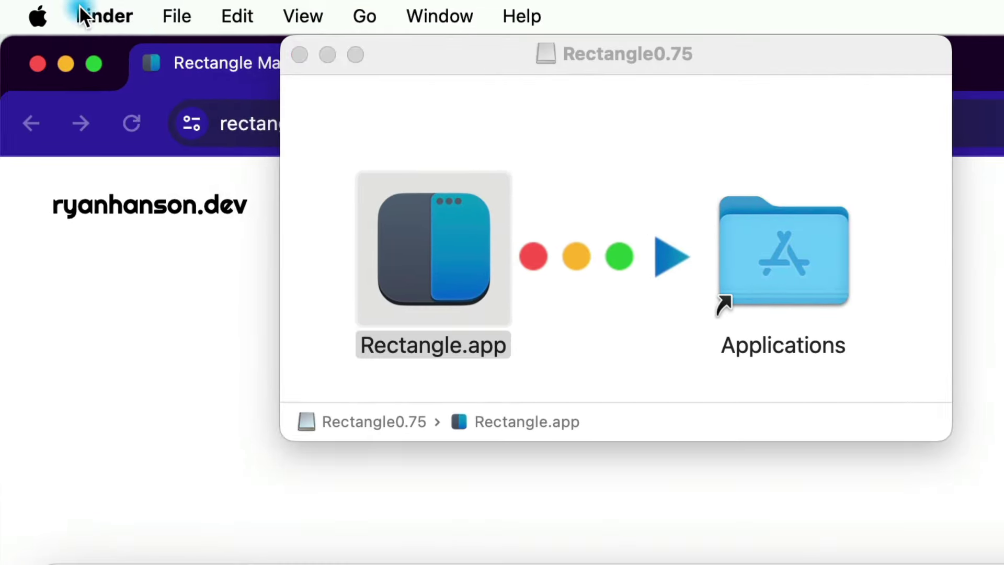
pyautogui.click(37, 14)
pyautogui.click(86, 104)
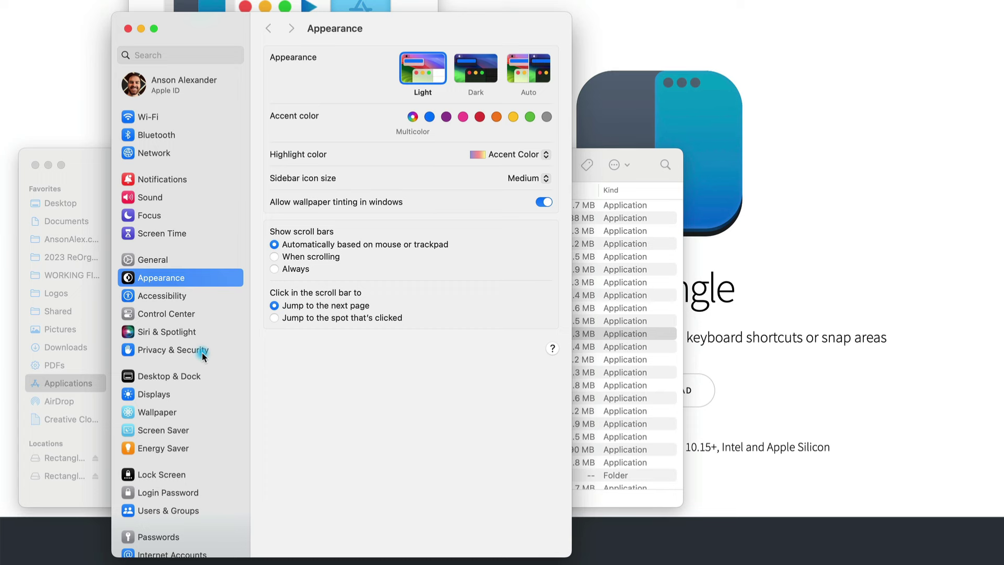
pyautogui.click(202, 353)
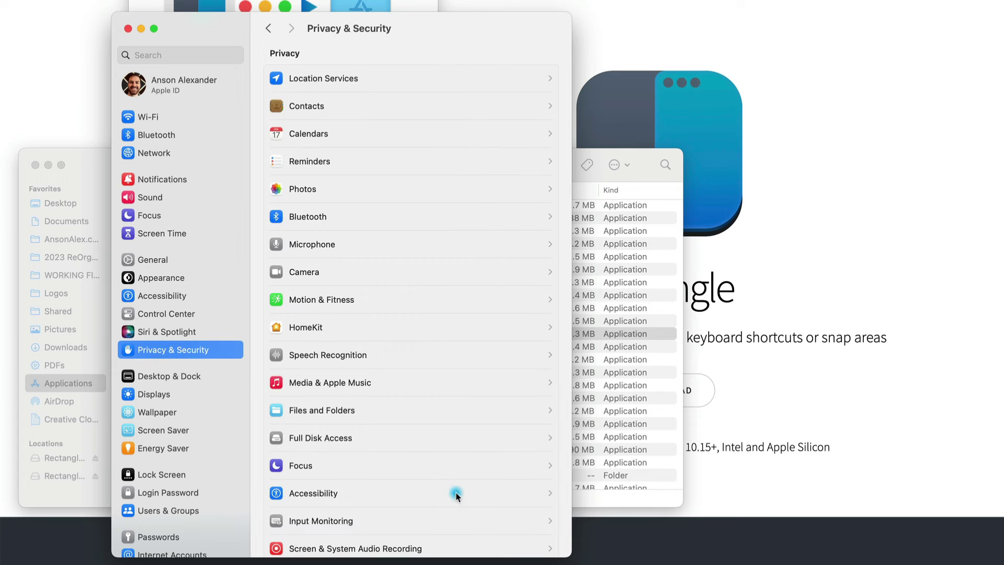
# Check Rectangle in the Accessibility permissions list, then look through the Desktop & Dock options
pyautogui.click(456, 493)
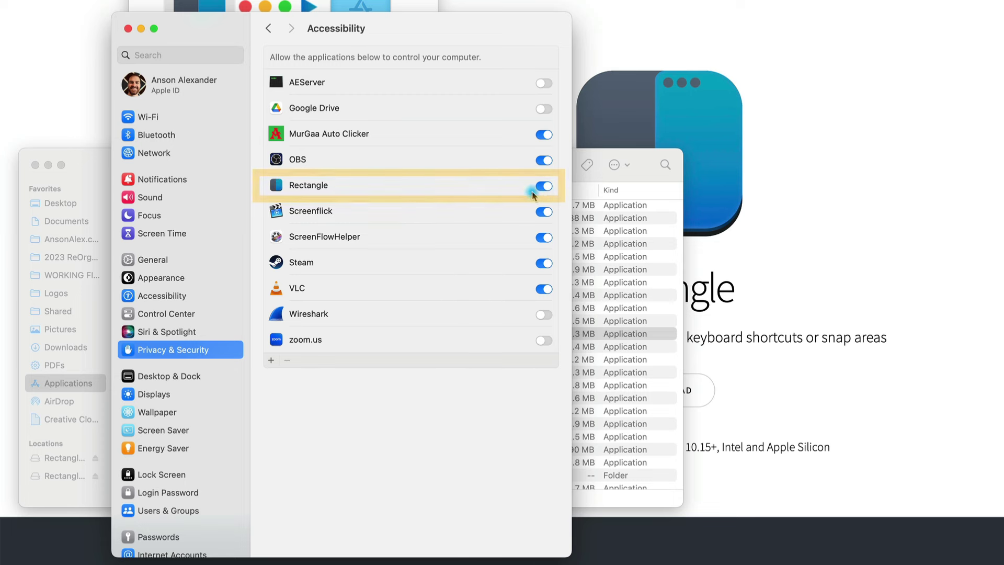
pyautogui.click(193, 376)
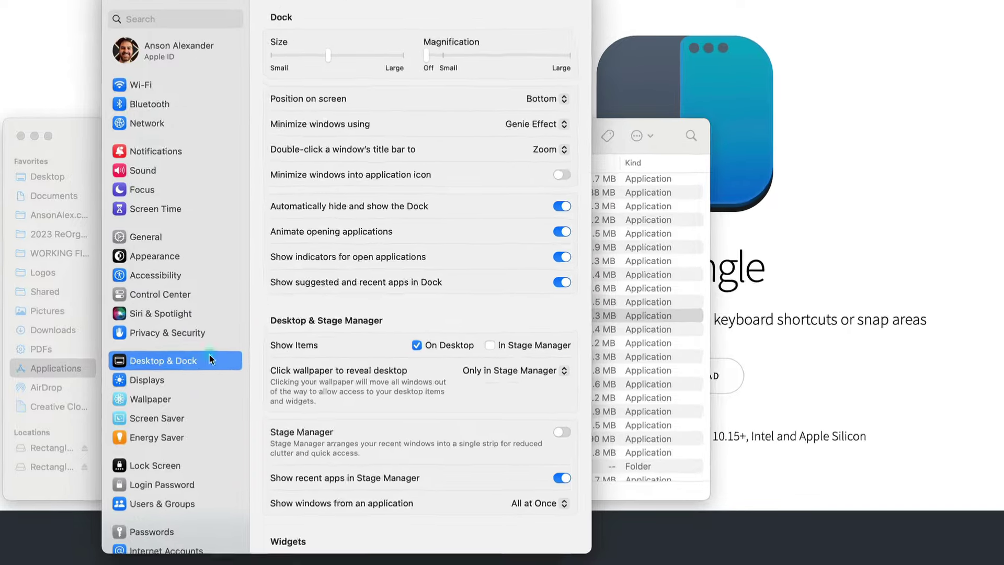
pyautogui.scroll(-10, 431, 176)
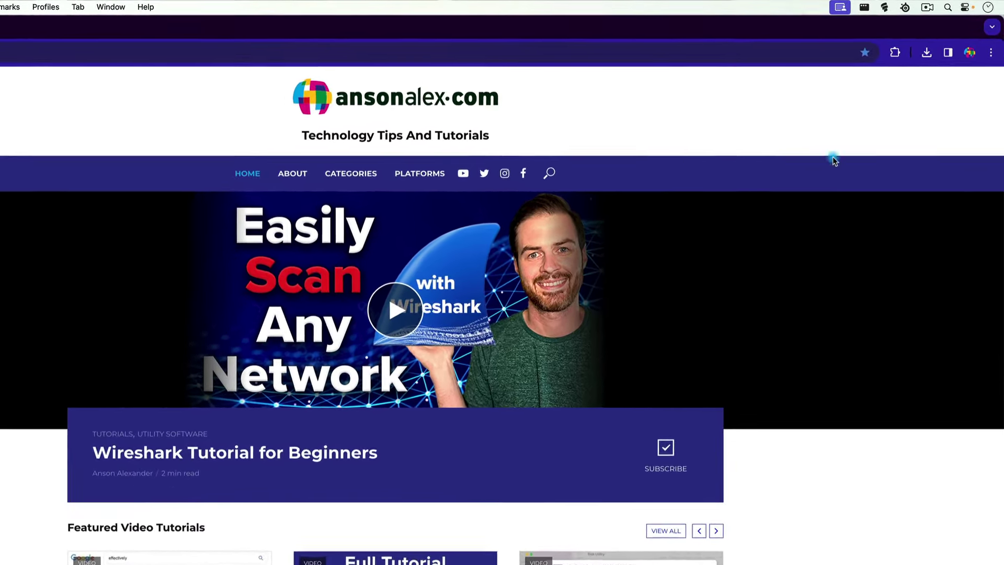
# Snap Chrome to First Third from Rectangle's menu-bar menu, then drag it to the top edge to maximize
pyautogui.click(834, 8)
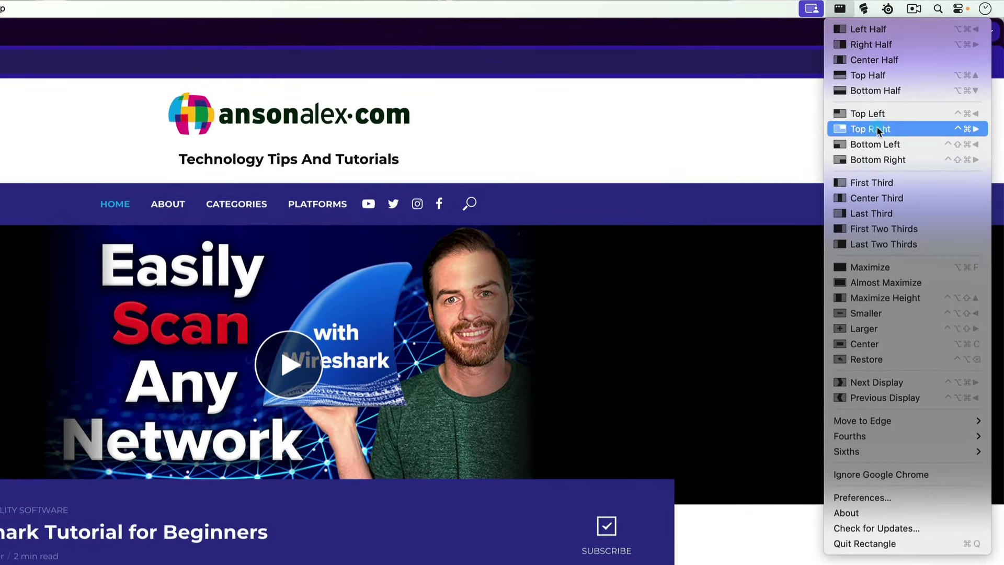
pyautogui.click(878, 183)
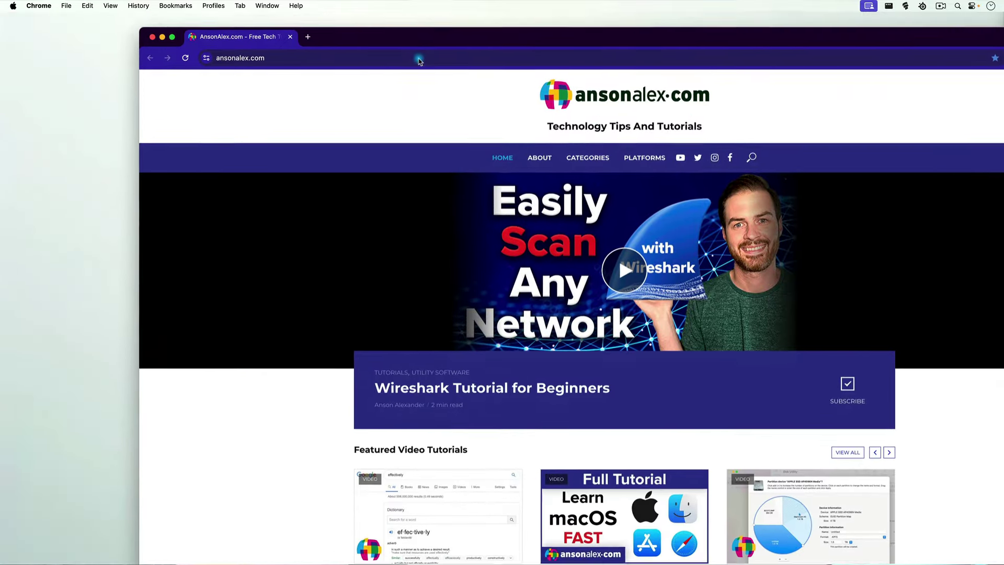
pyautogui.moveTo(418, 61); pyautogui.dragTo(418, 3)
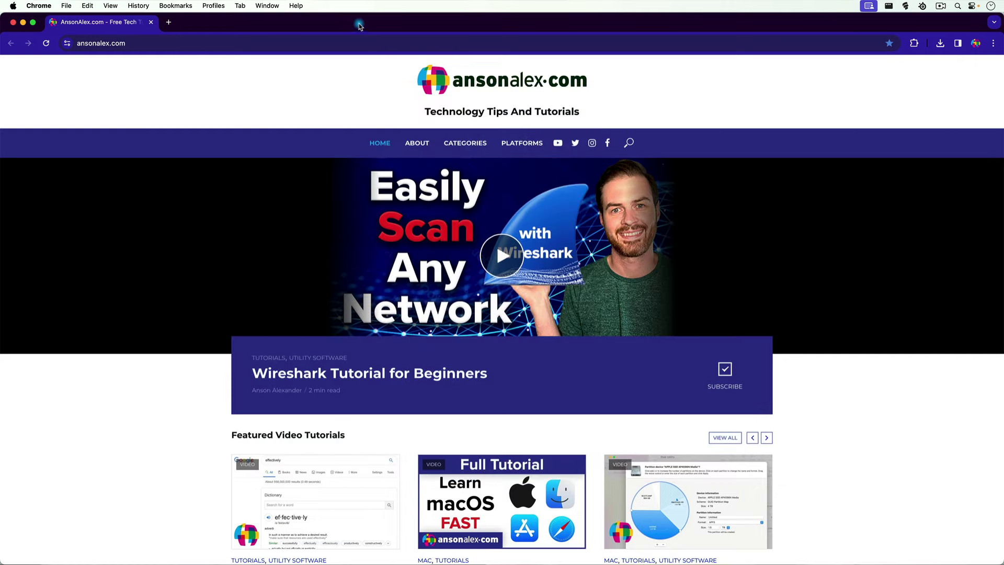
# Restore the Chrome window size and pull a new tab into its own window on the right half
pyautogui.moveTo(200, 24); pyautogui.dragTo(2, 116)
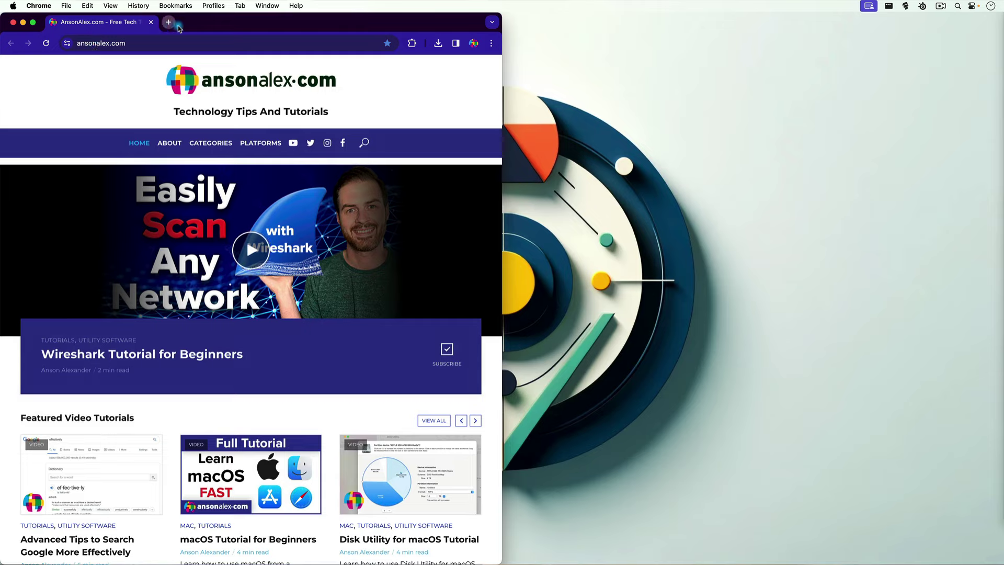
pyautogui.click(168, 22)
pyautogui.moveTo(225, 27); pyautogui.dragTo(298, 91)
pyautogui.moveTo(482, 94); pyautogui.dragTo(1001, 152)
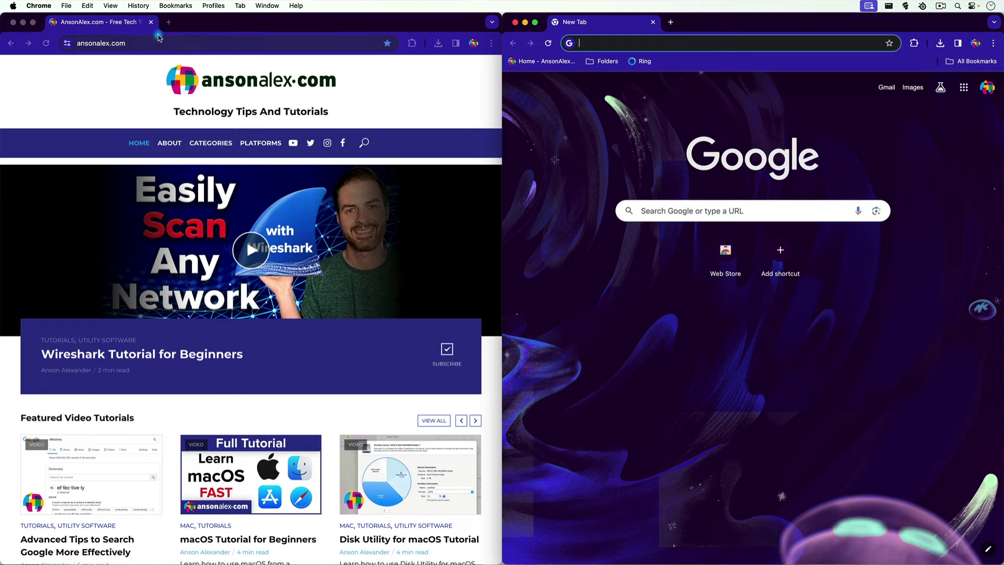
# Tile ansonalex.com, New Tab and a third Chrome window into the left, middle and right thirds
pyautogui.moveTo(180, 24); pyautogui.dragTo(50, 562)
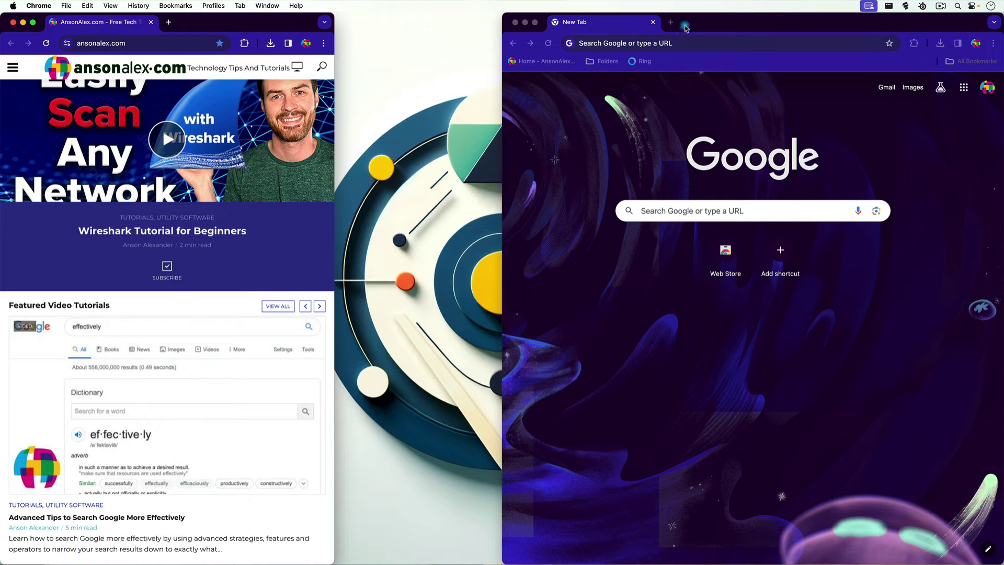
pyautogui.moveTo(686, 28); pyautogui.dragTo(510, 563)
pyautogui.press('super+n')
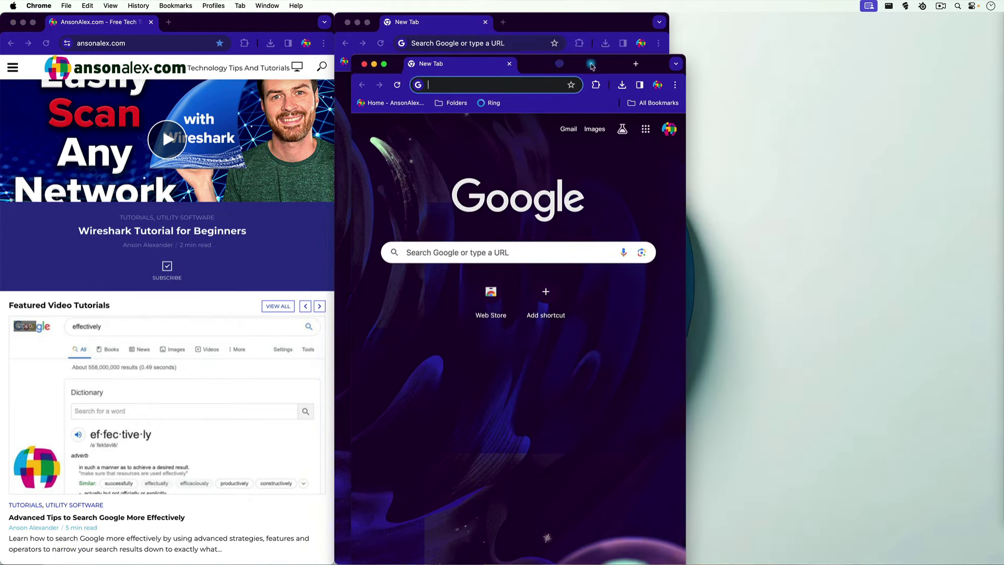
pyautogui.moveTo(652, 42); pyautogui.dragTo(952, 562)
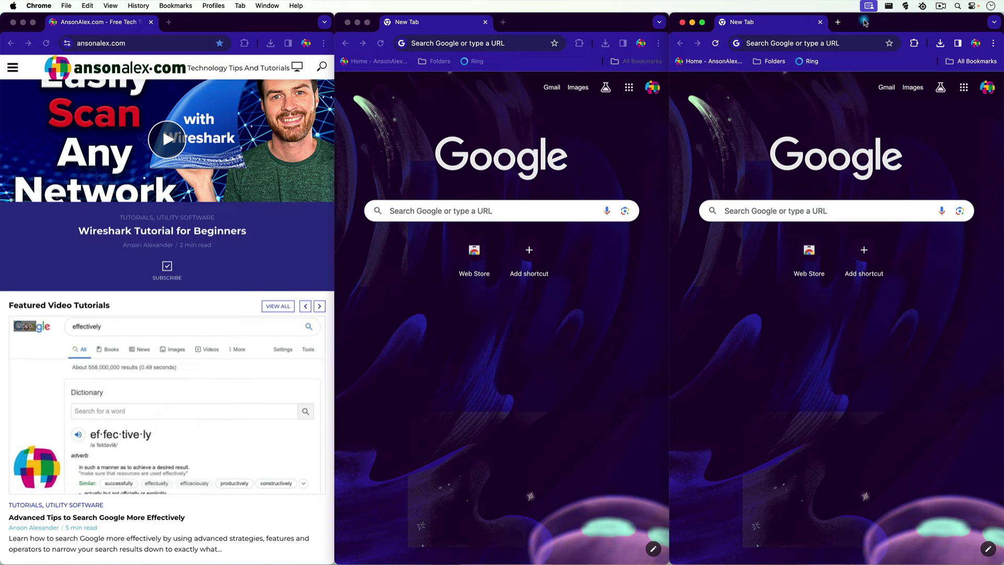
# Rearrange the windows into quarters, with ansonalex.com top-left and a new tab's window bottom-left
pyautogui.moveTo(956, 22); pyautogui.dragTo(994, 16)
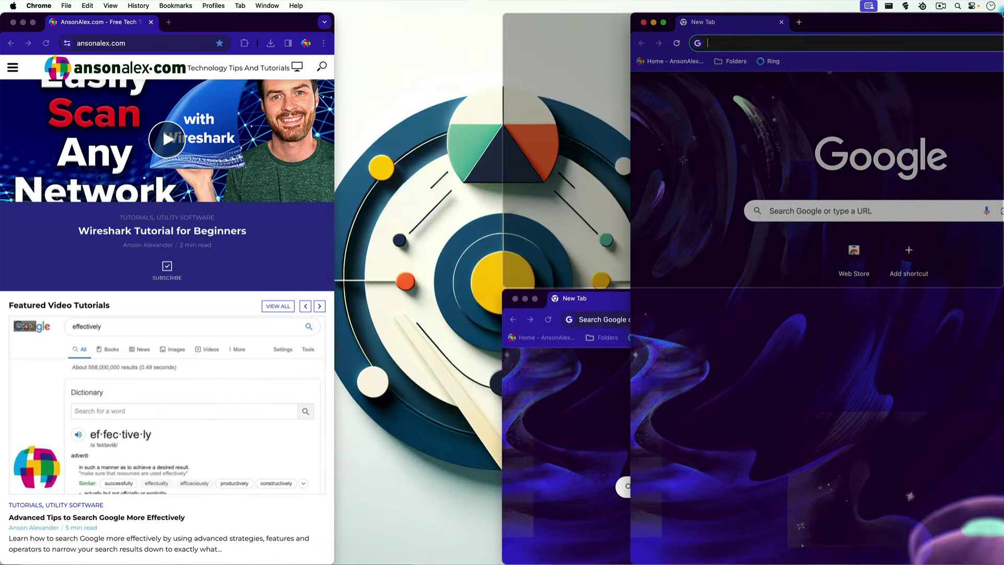
pyautogui.doubleClick(2, 15)
pyautogui.doubleClick(2, 16)
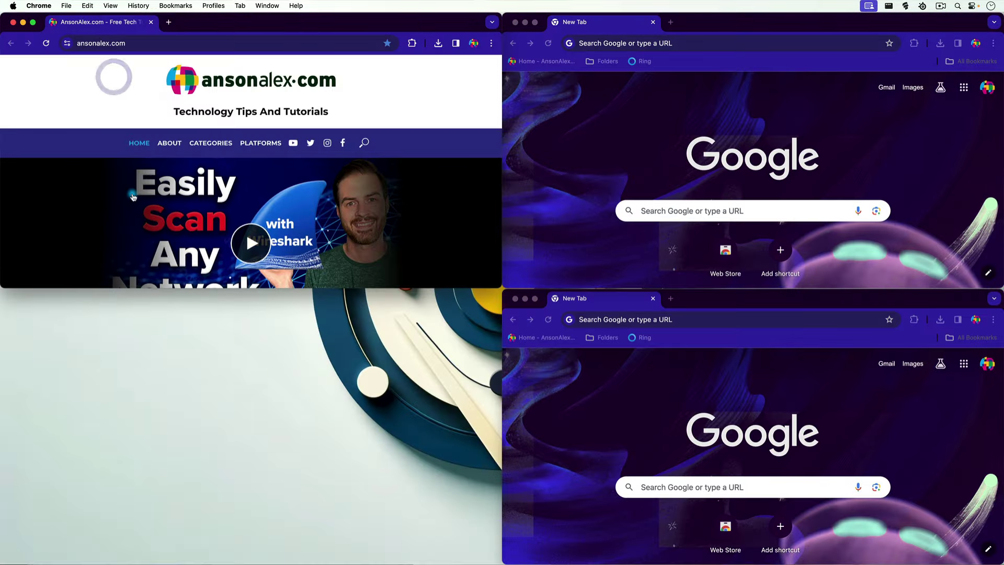
pyautogui.press('super+t')
pyautogui.moveTo(262, 22); pyautogui.dragTo(52, 562)
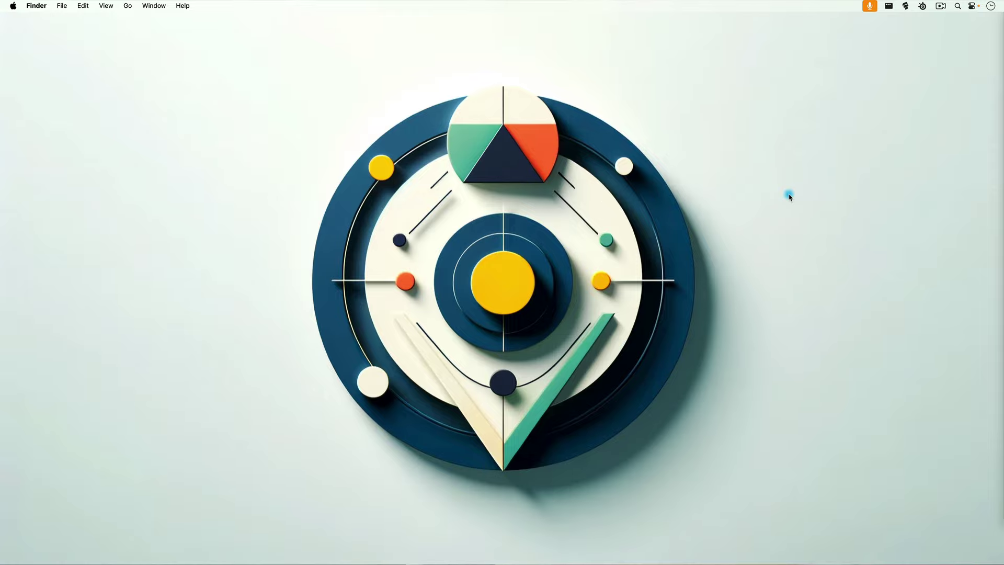
# Open Rectangle's preferences, check the Snap Areas top-left popup left at Top Left, and go to General
pyautogui.click(889, 5)
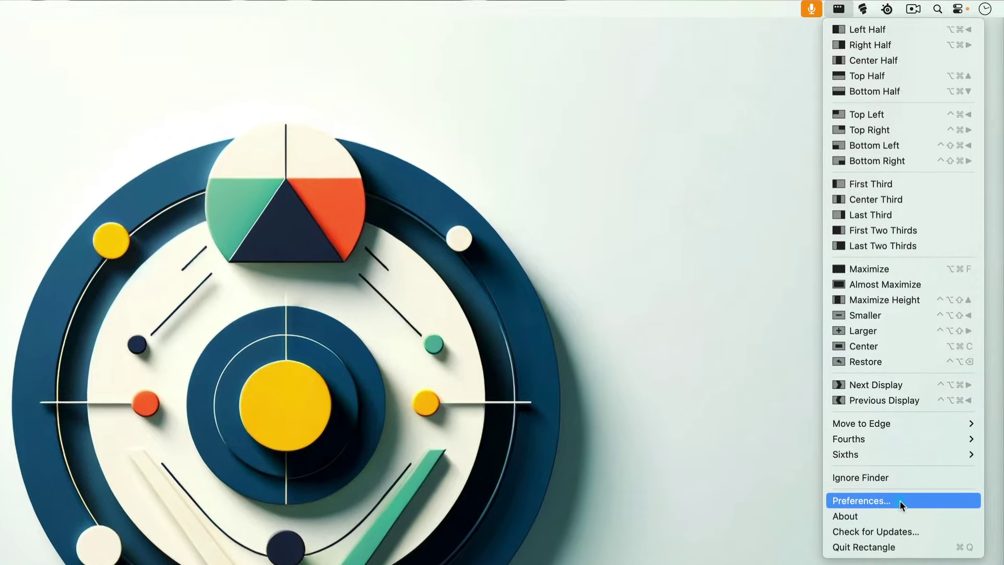
pyautogui.click(913, 437)
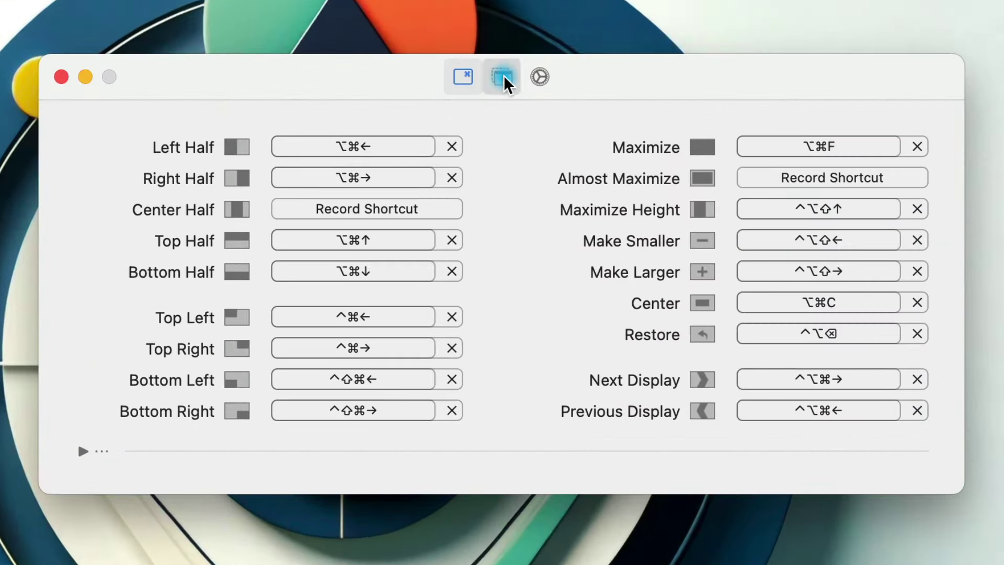
pyautogui.click(504, 77)
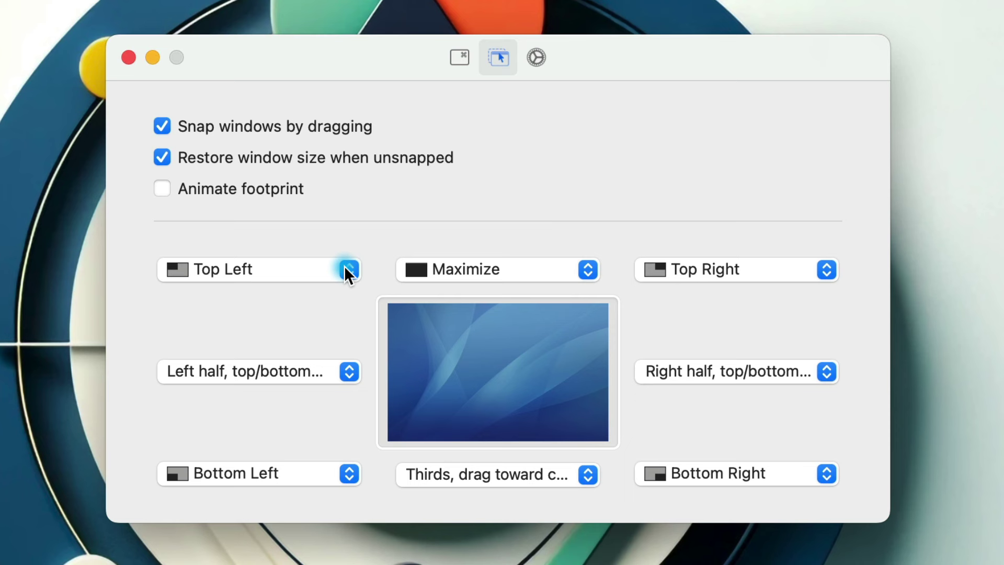
pyautogui.click(344, 266)
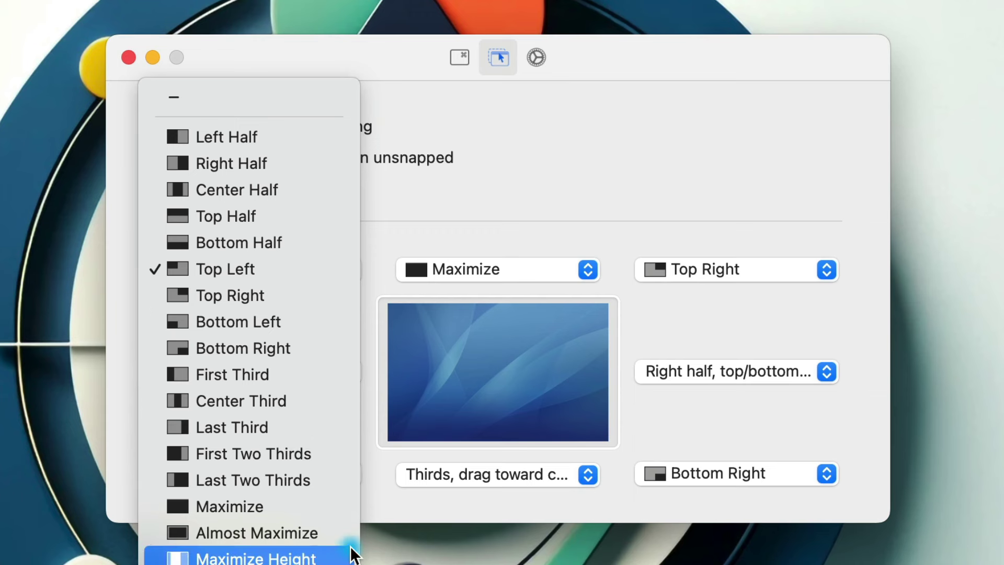
pyautogui.click(666, 418)
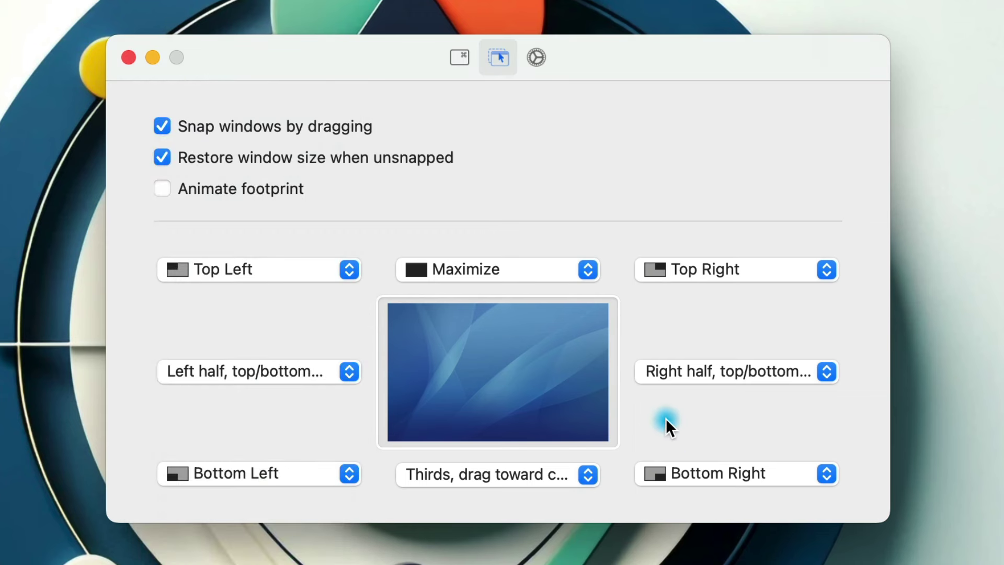
pyautogui.click(537, 58)
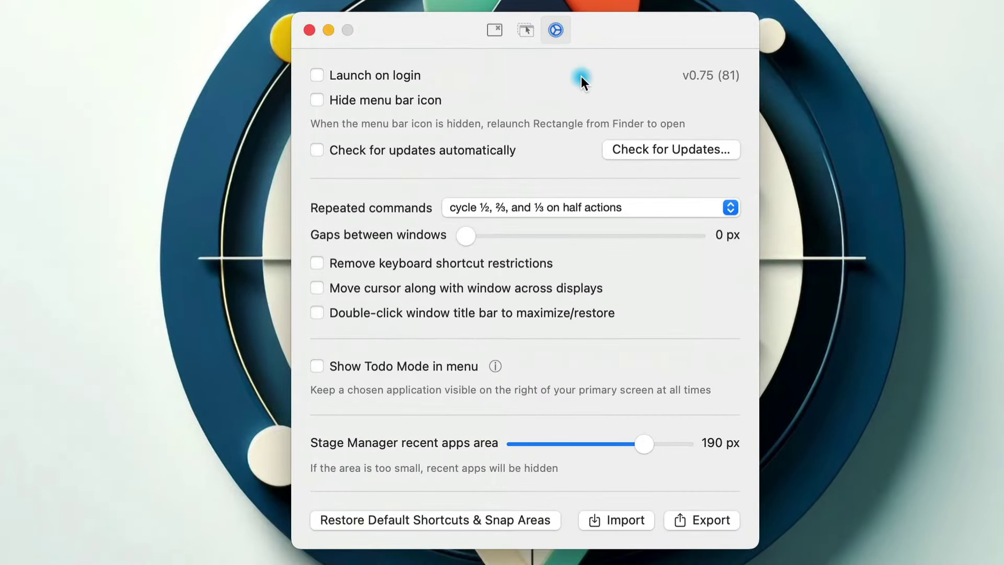
# Enable Launch on login in Rectangle's General settings
pyautogui.click(316, 75)
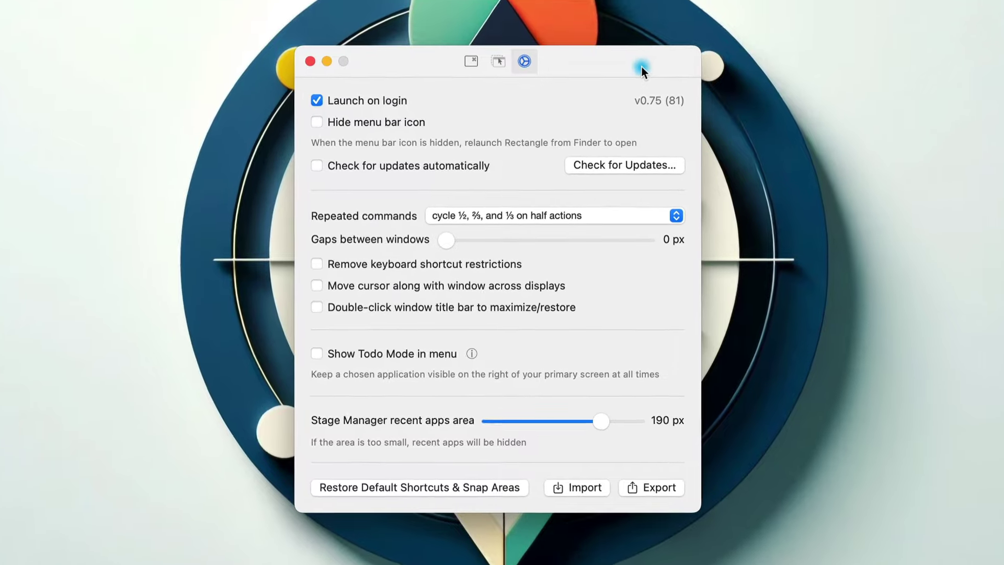
pyautogui.click(474, 50)
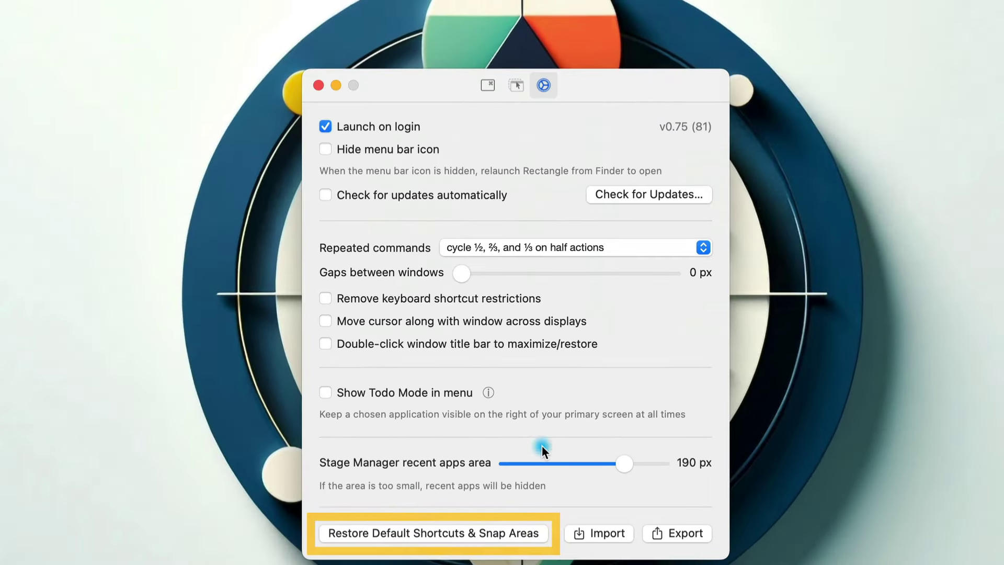
# Restore the default shortcuts and snap areas using the Spectacle set
pyautogui.click(533, 535)
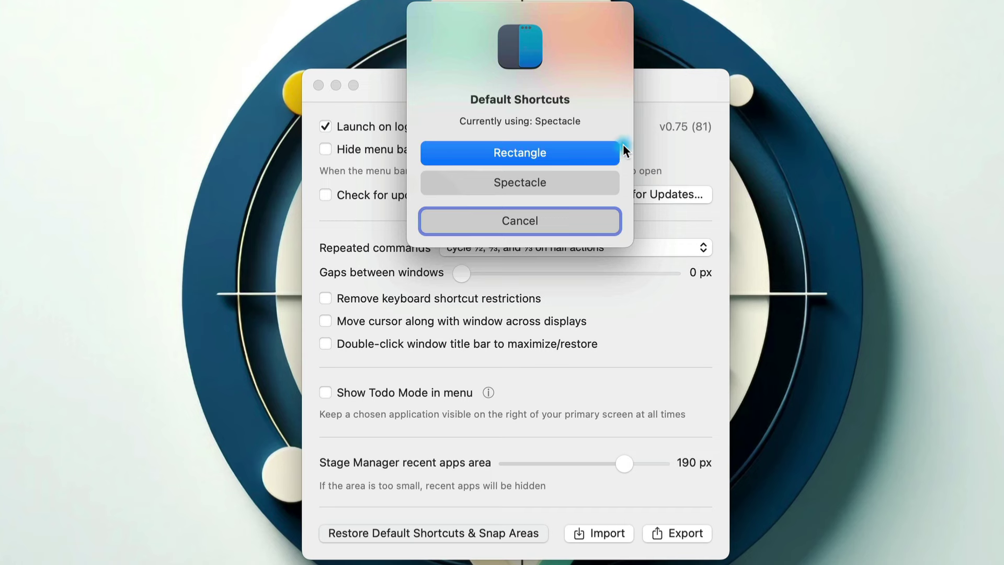
pyautogui.click(588, 185)
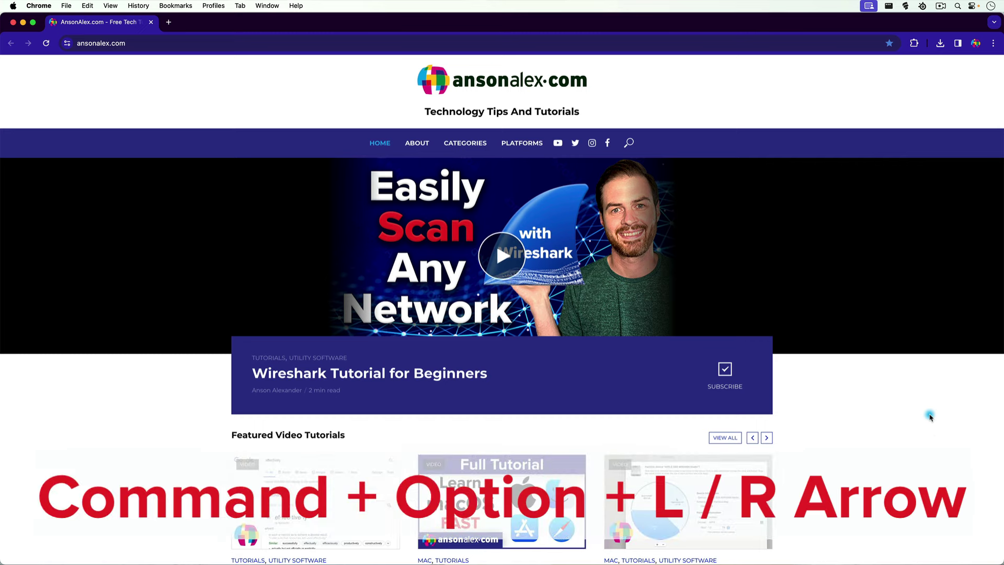
# Snap Chrome to the left, right, top and bottom halves with Cmd+Option+arrow shortcuts
pyautogui.press('super+alt+Left')
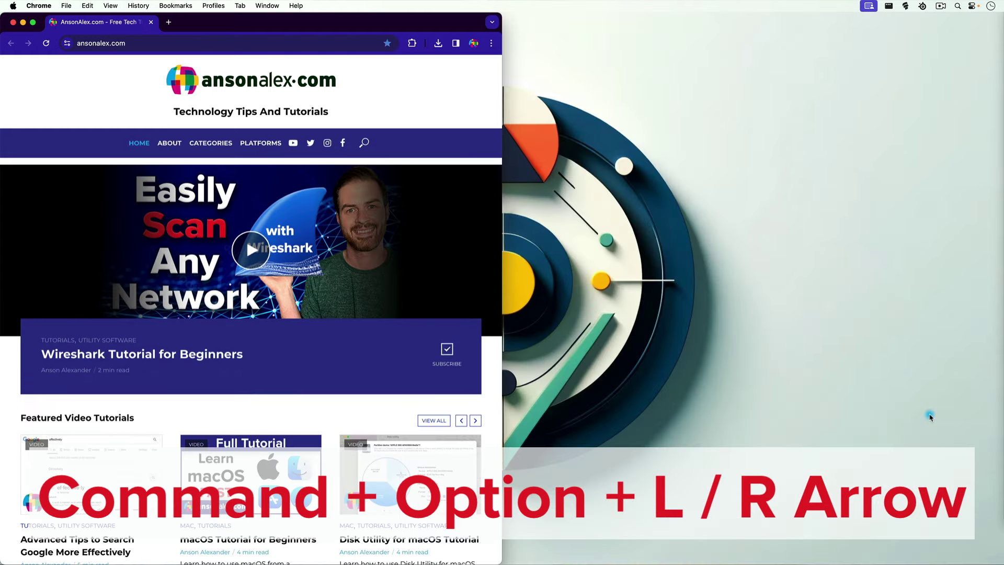
pyautogui.press('super+alt+Right')
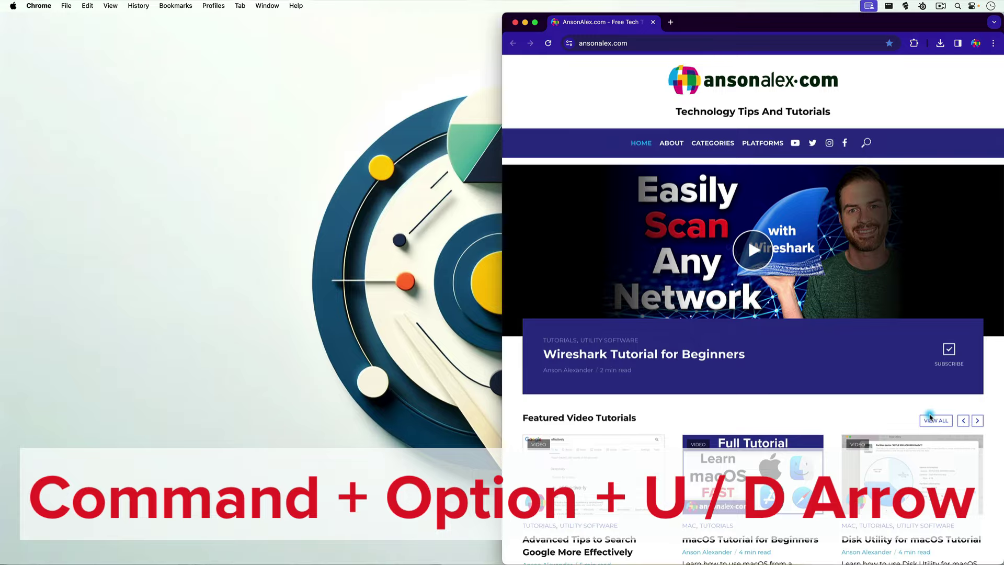
pyautogui.press('super+alt+Up')
pyautogui.press('super+alt+Down')
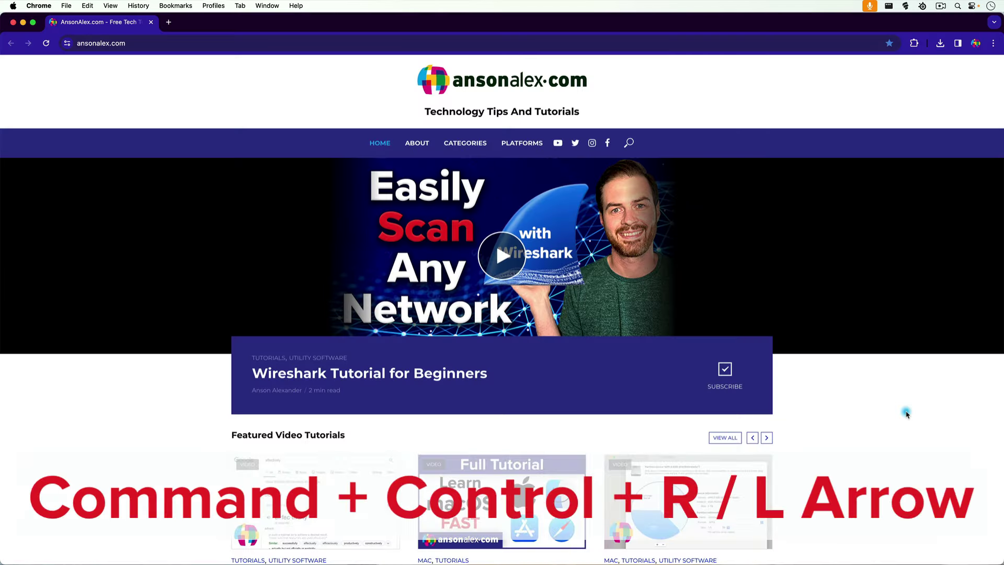
# Move Chrome to the top-right, top-left and bottom-left quarters with Cmd+Control(+Shift)+arrows
pyautogui.press('super+ctrl+Right')
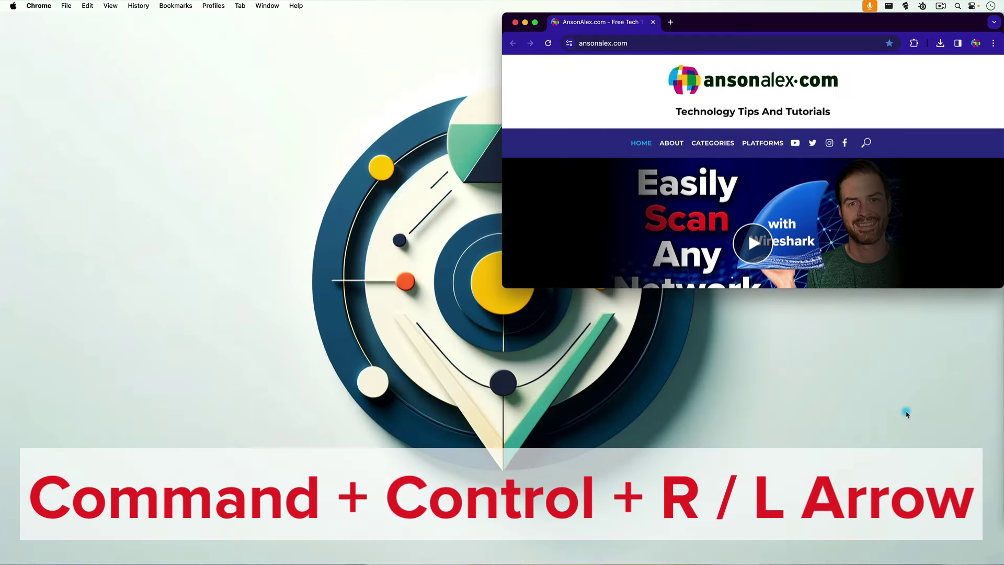
pyautogui.press('super+ctrl+Left')
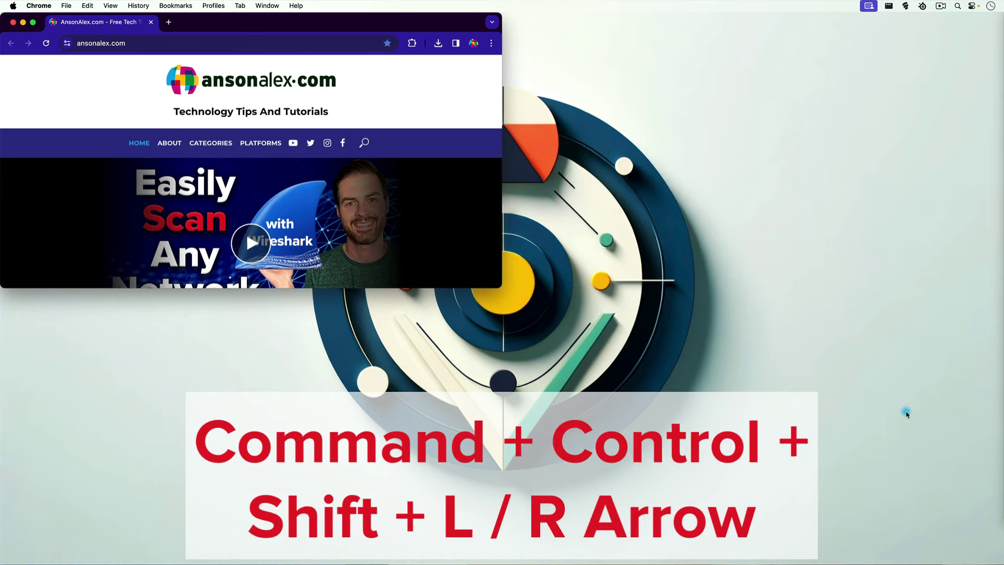
pyautogui.press('super+ctrl+shift+Left')
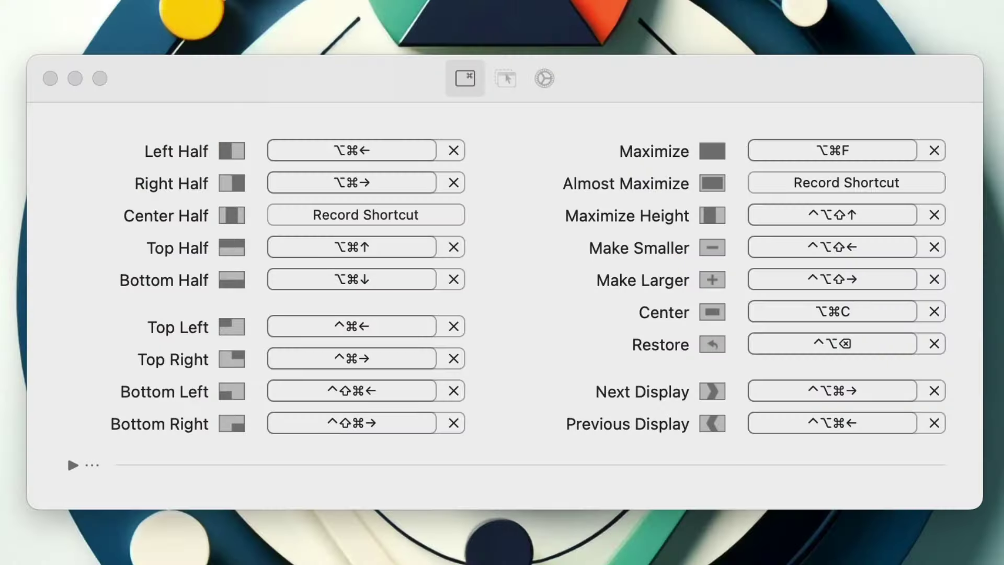
# Assign F6 to Next Display and F5 to Previous Display
pyautogui.click(868, 394)
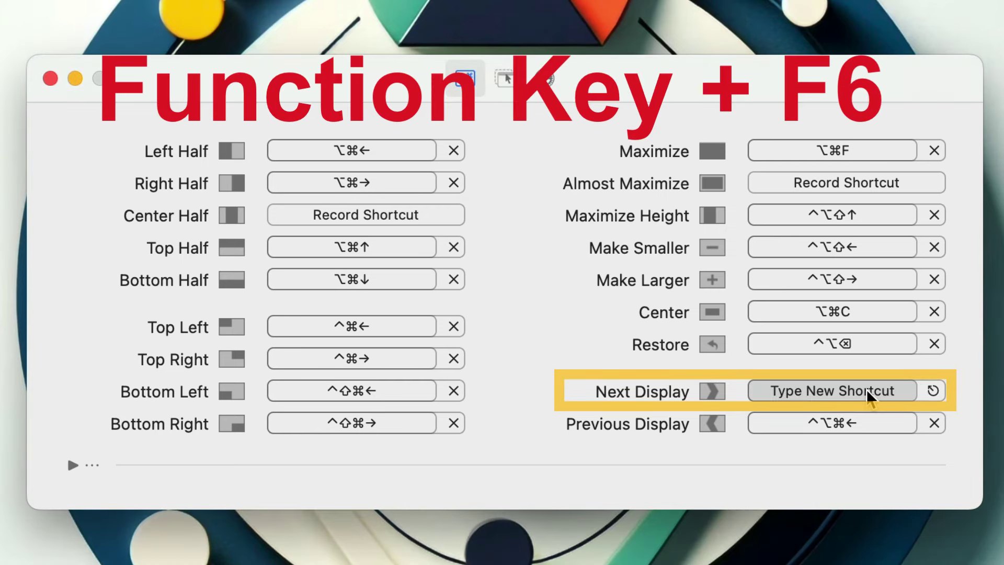
pyautogui.press('F6')
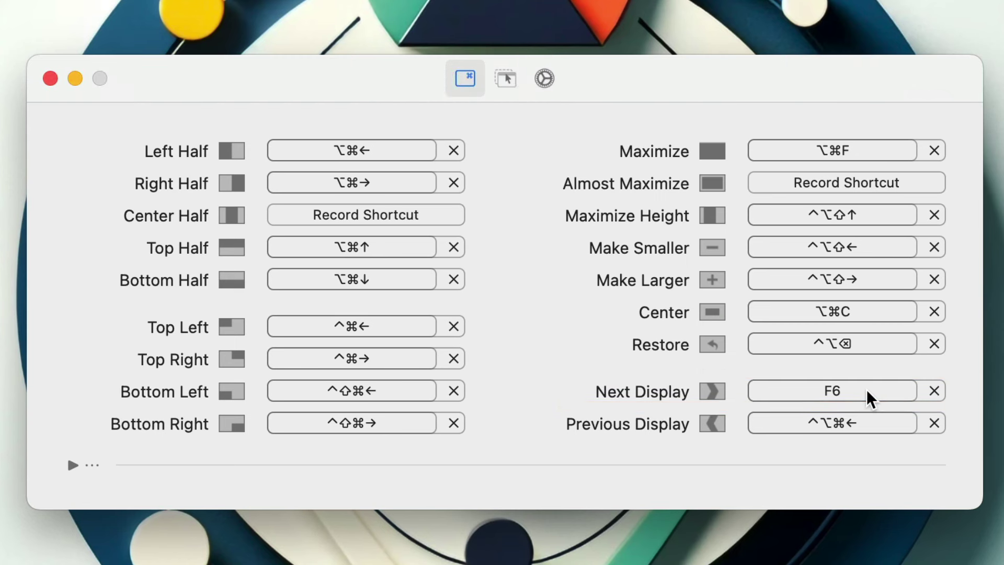
pyautogui.click(866, 423)
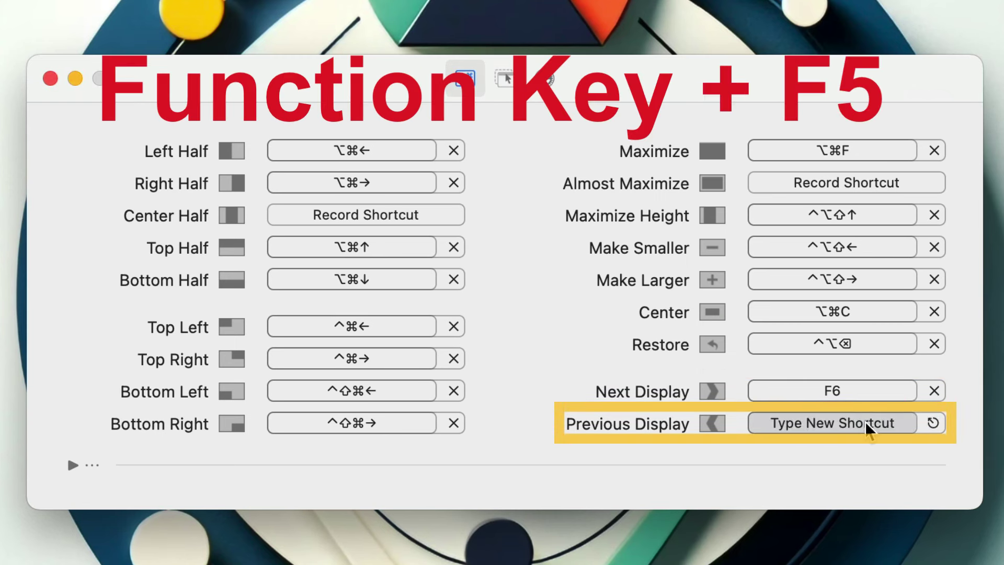
pyautogui.press('F5')
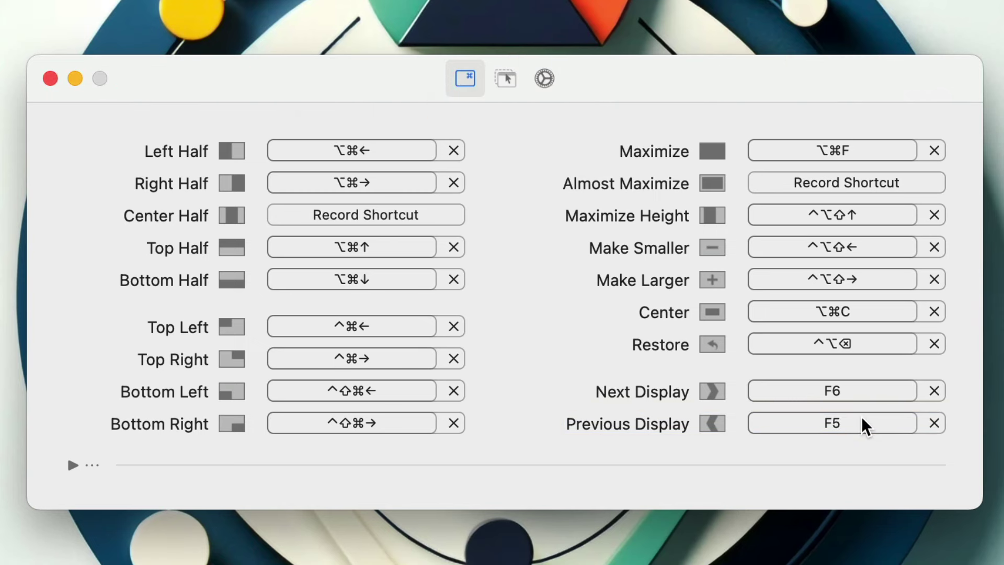
# Assign F4 to Right Half and F3 to Left Half
pyautogui.click(380, 192)
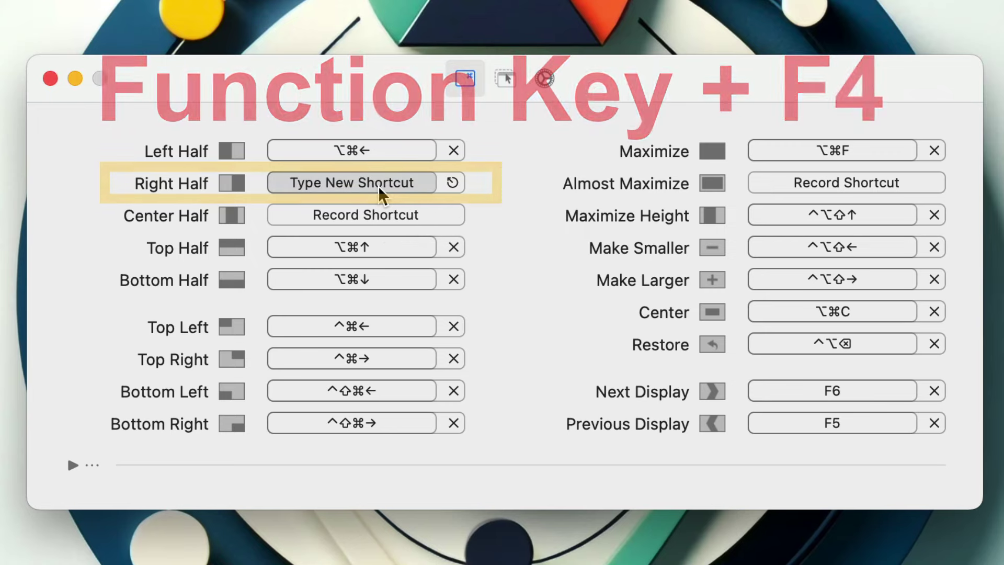
pyautogui.press('F4')
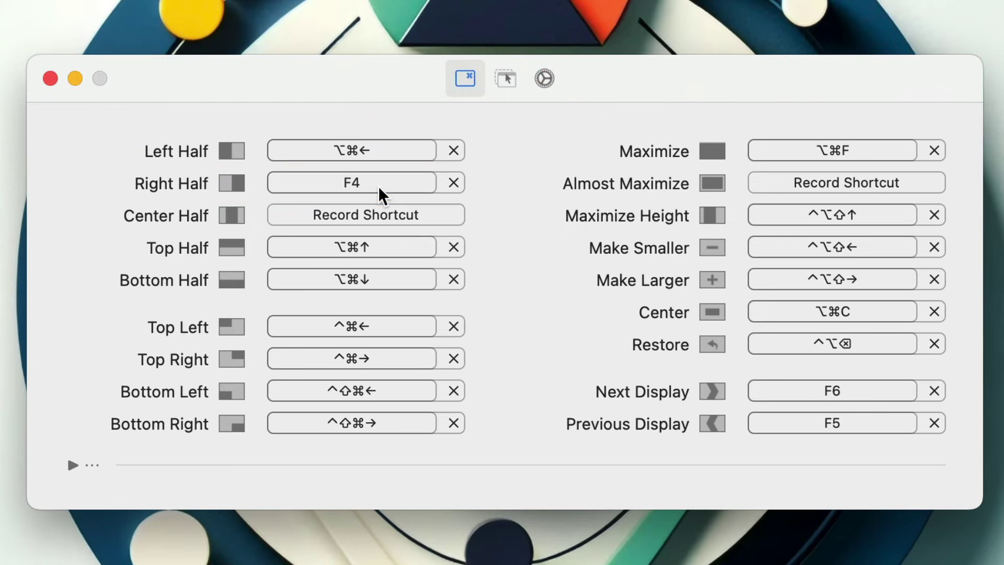
pyautogui.click(369, 153)
pyautogui.press('F3')
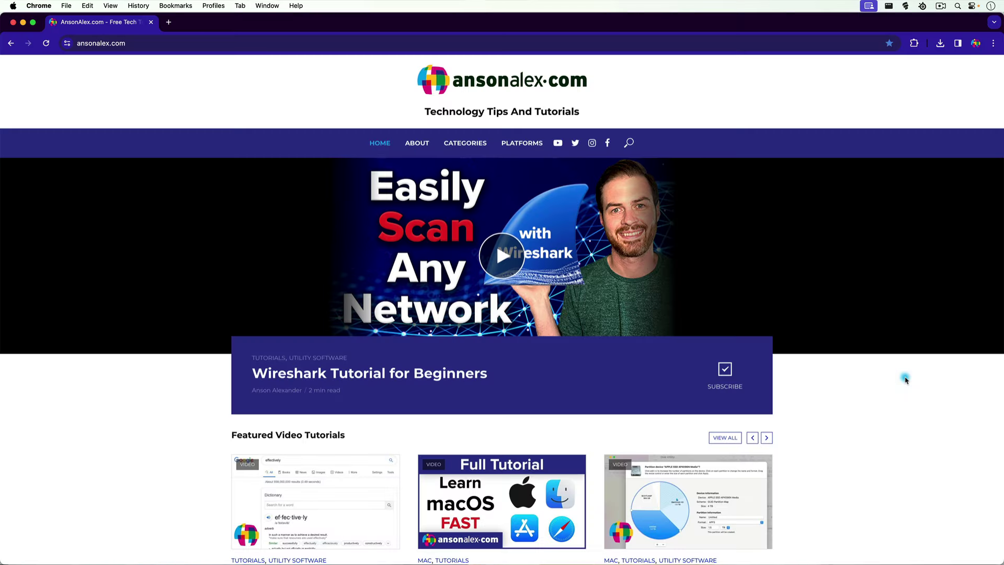
# Snap Chrome to the left half with F3, then to the right half with F4
pyautogui.press('F3')
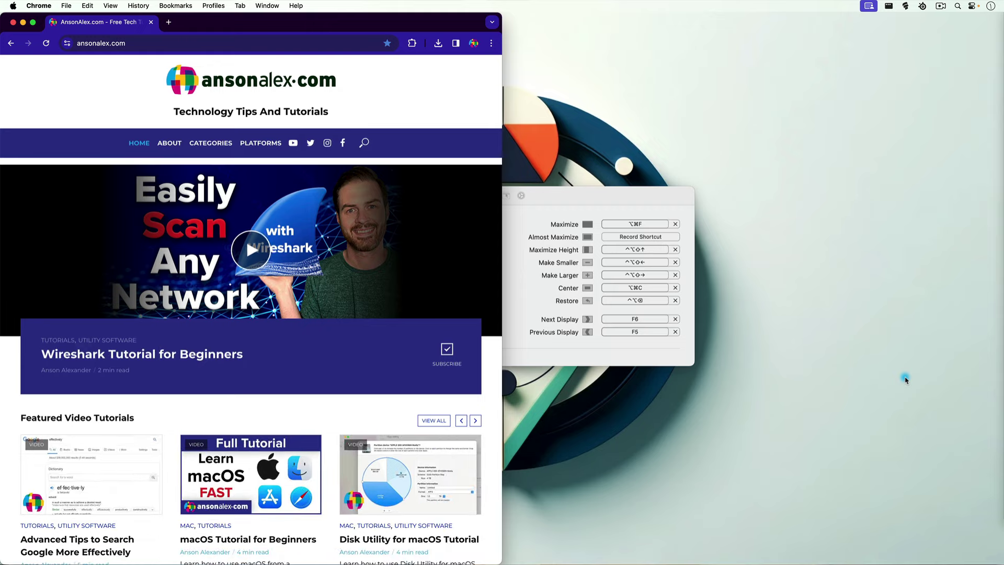
pyautogui.press('F4')
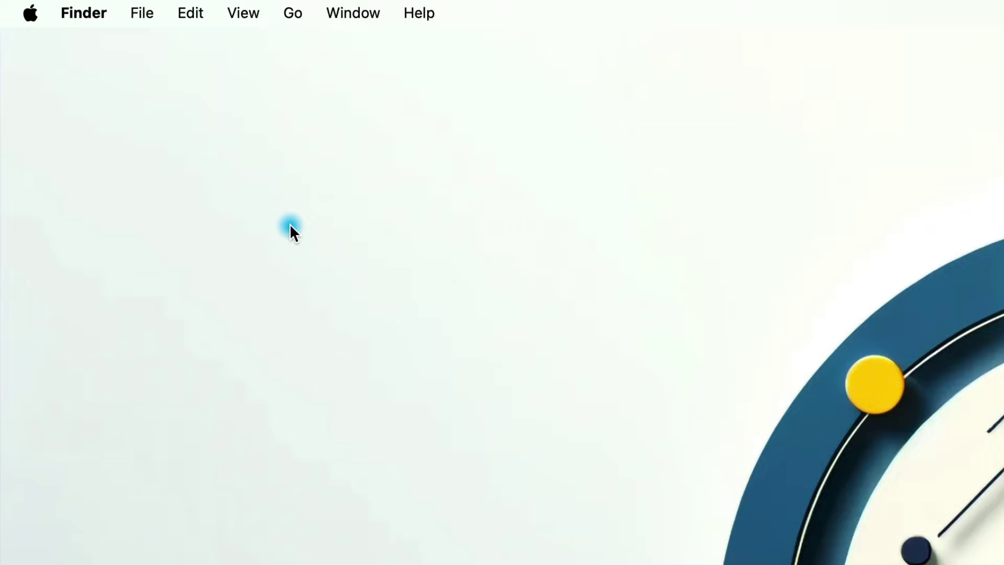
# Go to System Settings' Keyboard Shortcuts and show the App Shortcuts list
pyautogui.click(30, 12)
pyautogui.click(121, 86)
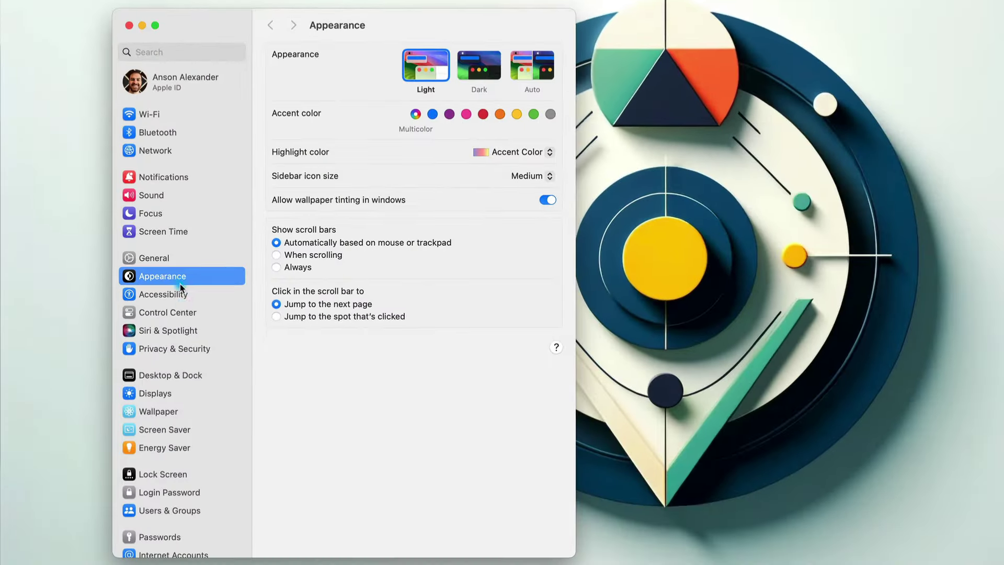
pyautogui.scroll(-5, 186, 285)
pyautogui.click(194, 479)
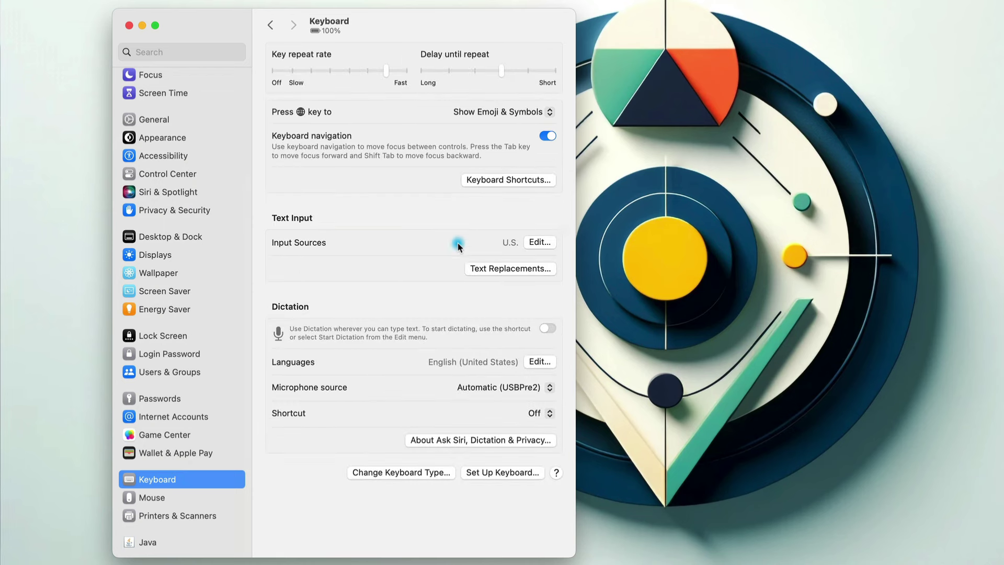
pyautogui.click(491, 180)
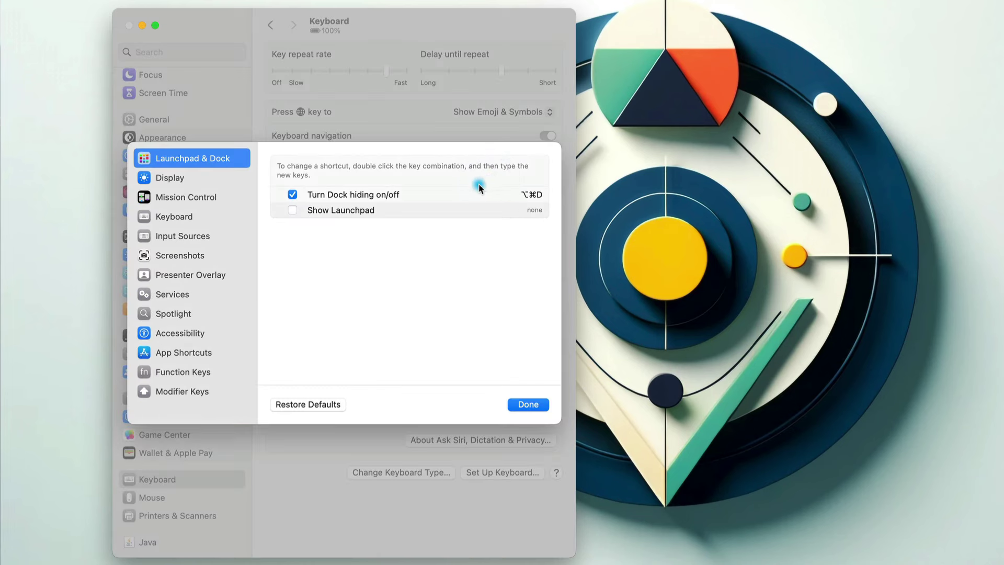
pyautogui.click(202, 353)
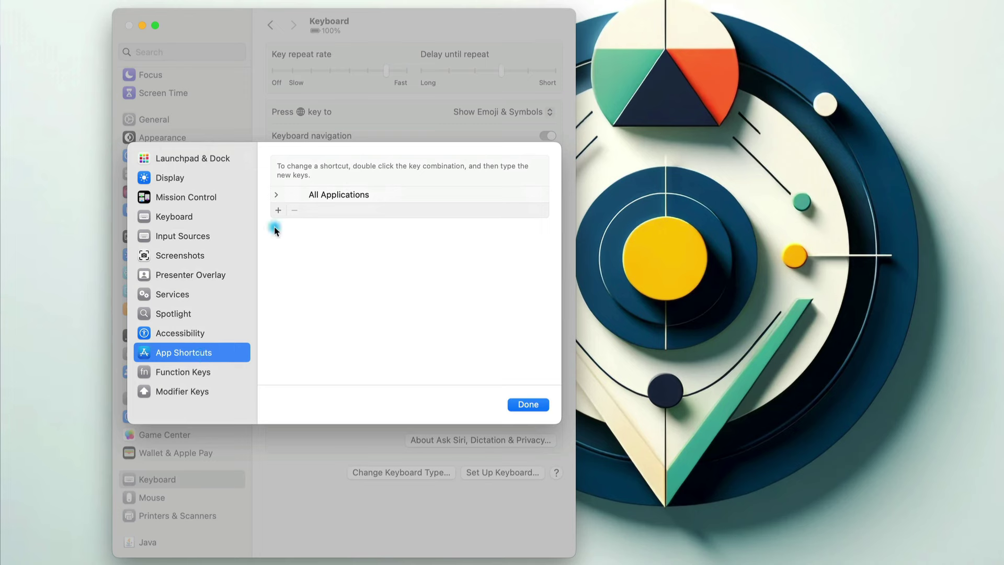
# Add a Google Chrome app shortcut mapping 'Move Tab to New Window' to F2
pyautogui.click(278, 210)
pyautogui.click(457, 221)
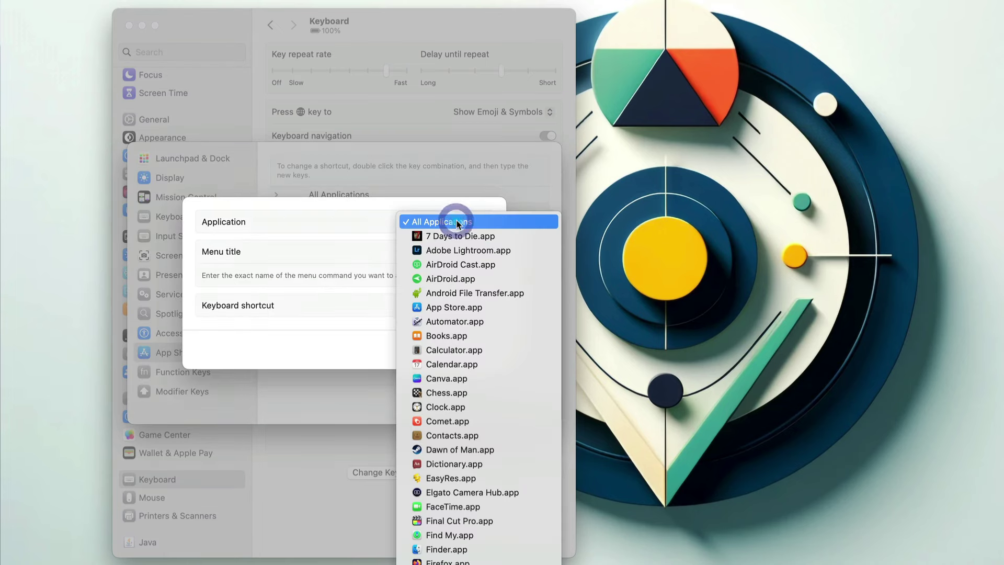
pyautogui.click(461, 544)
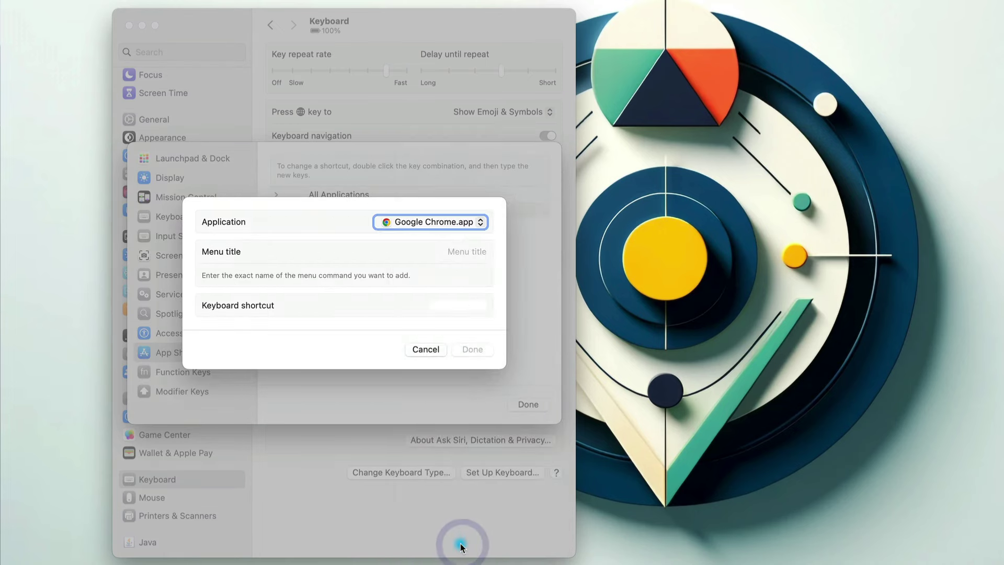
pyautogui.click(453, 257)
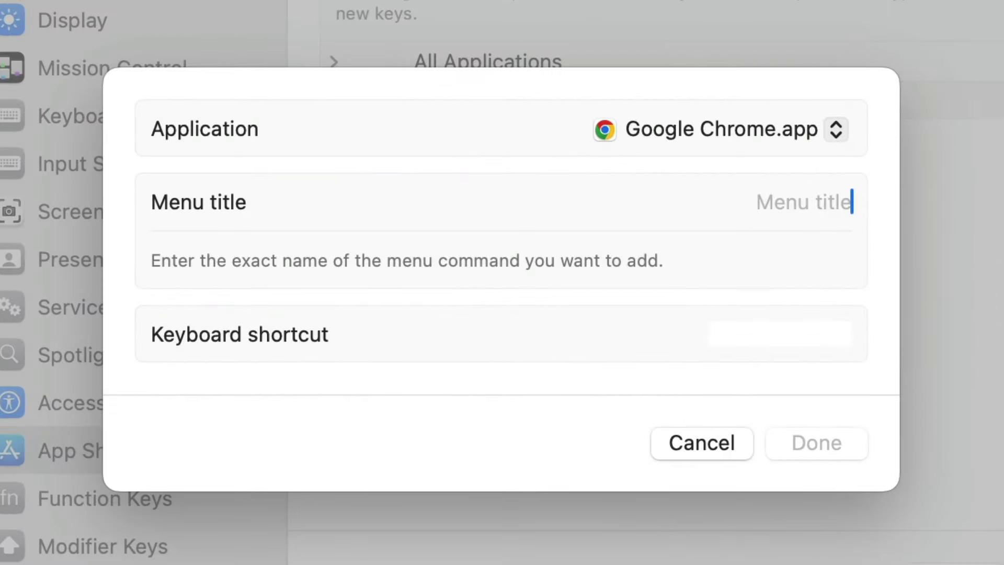
pyautogui.write('Move Tab to New')
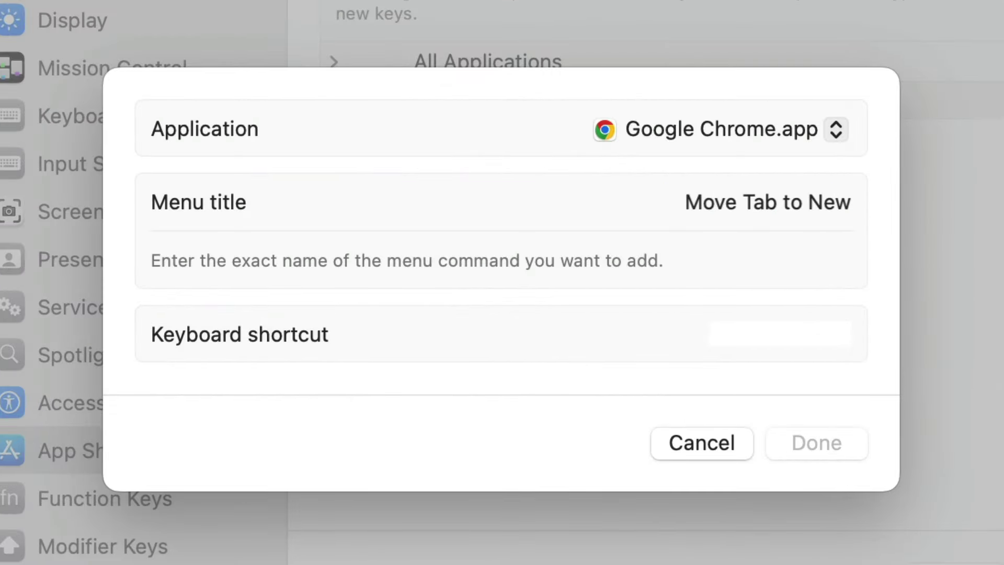
pyautogui.write(' Window')
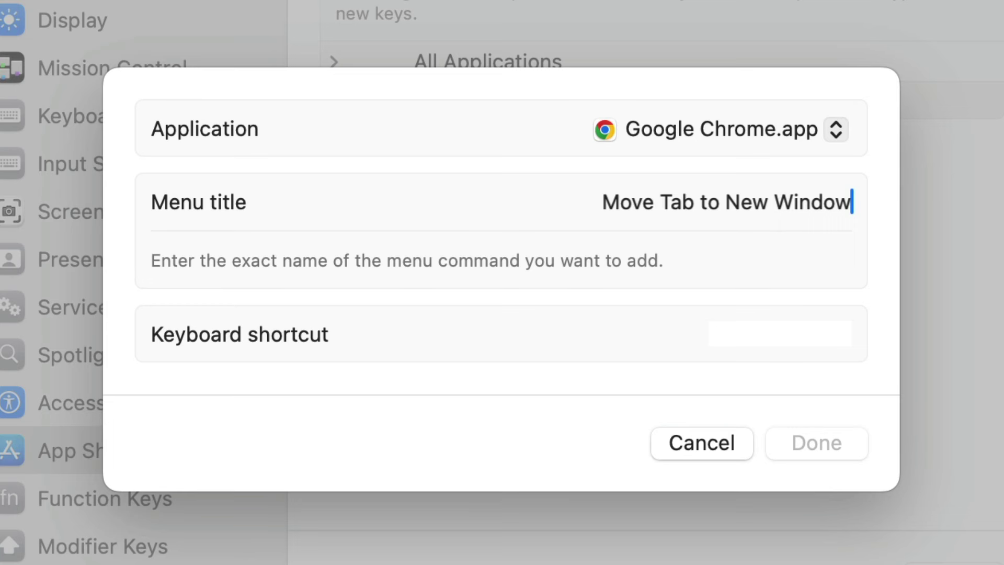
pyautogui.click(817, 334)
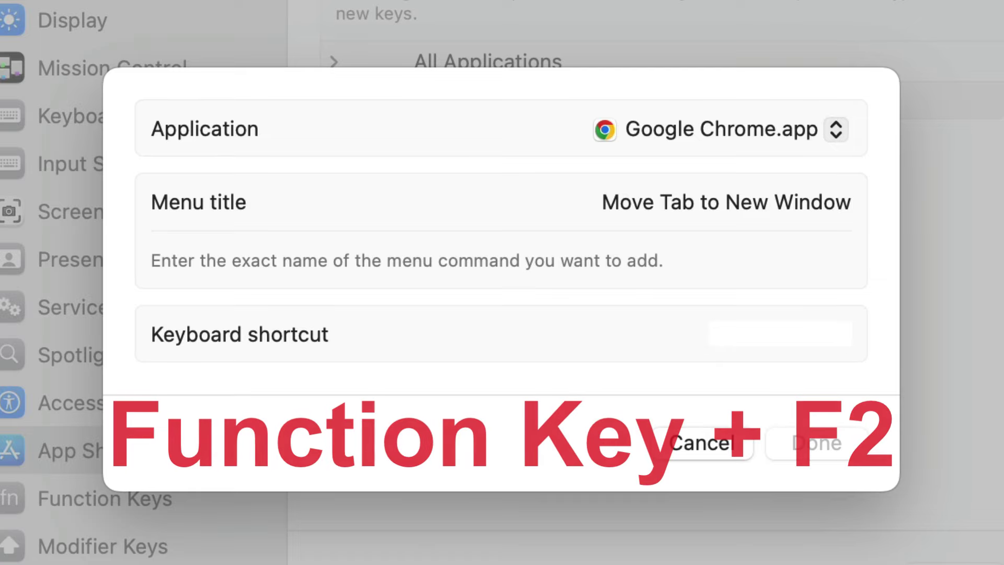
pyautogui.press('F2')
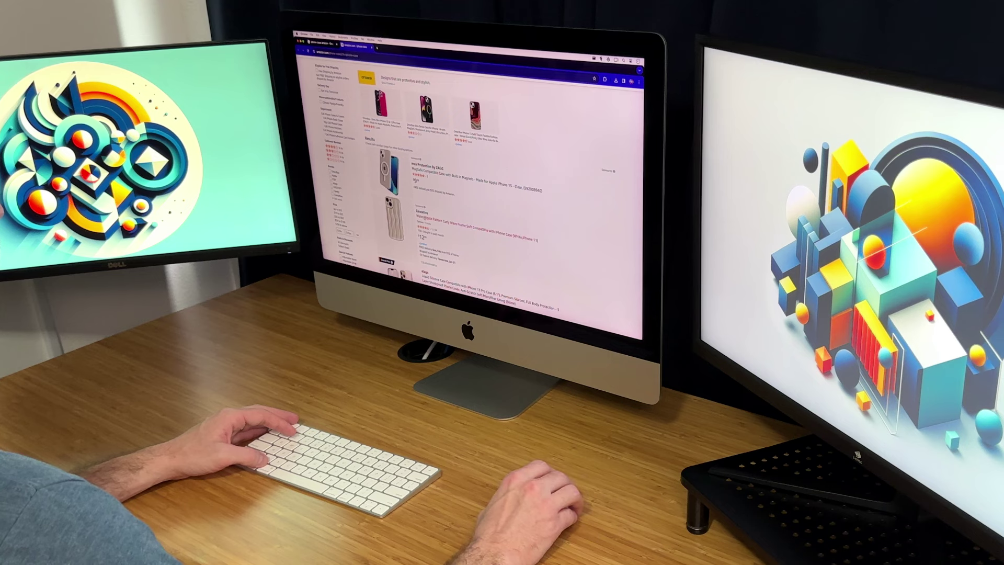
# Pop the Caseative product tab into its own window and send it to the left monitor
pyautogui.tripleClick(427, 217)
pyautogui.keyDown('super'); pyautogui.click(430, 217); pyautogui.keyUp('super')
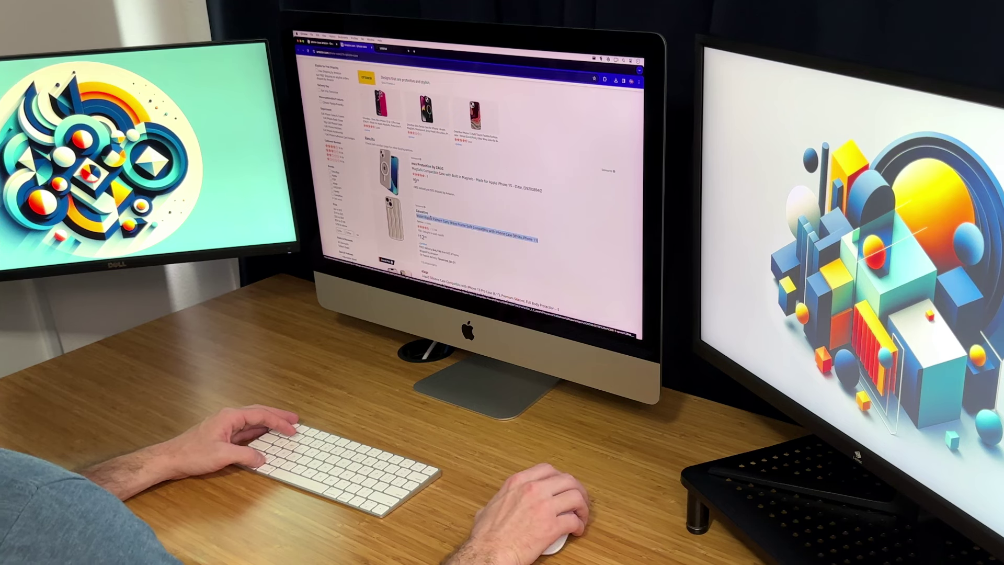
pyautogui.click(399, 53)
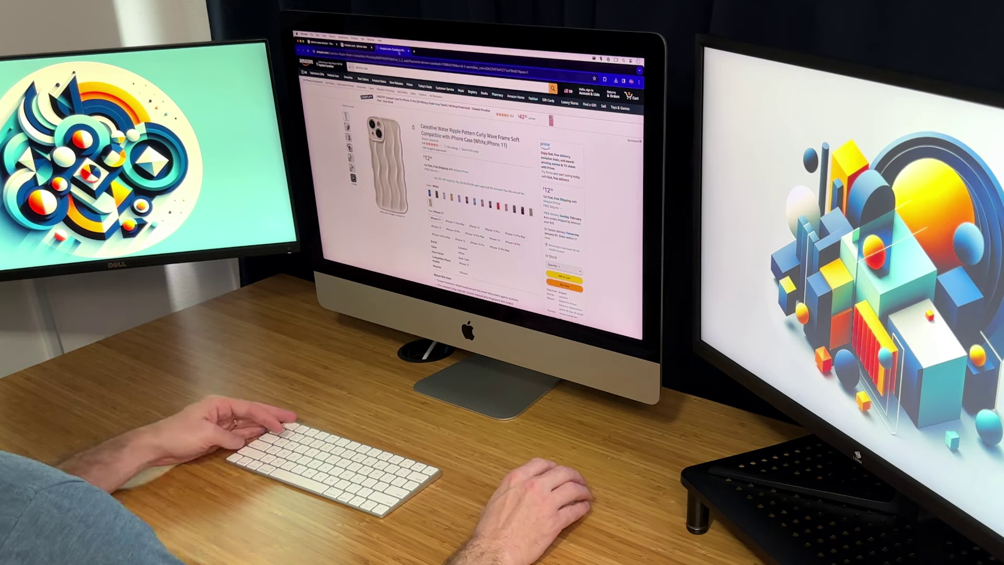
pyautogui.press('super+shift+n')
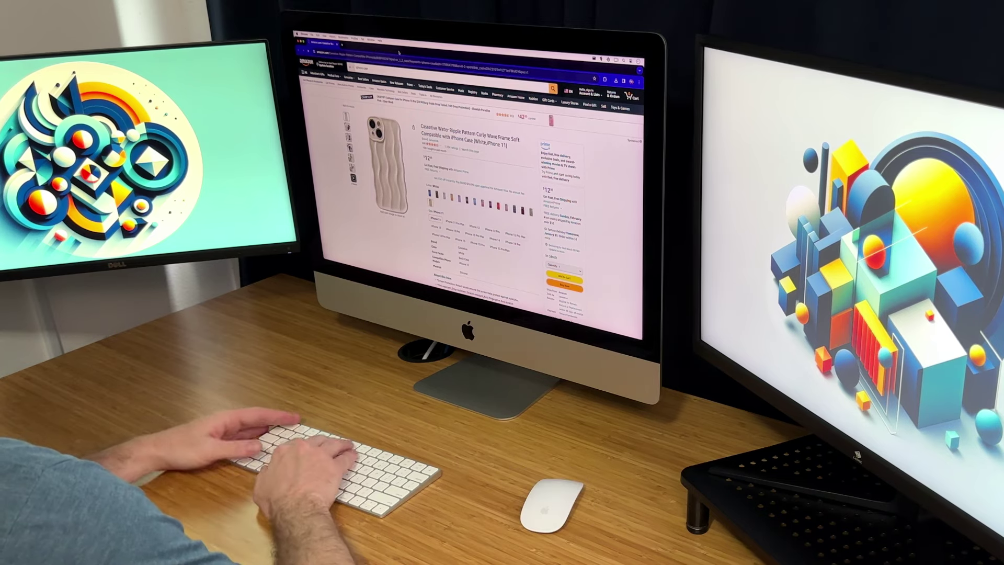
pyautogui.press('ctrl+alt+super+Left')
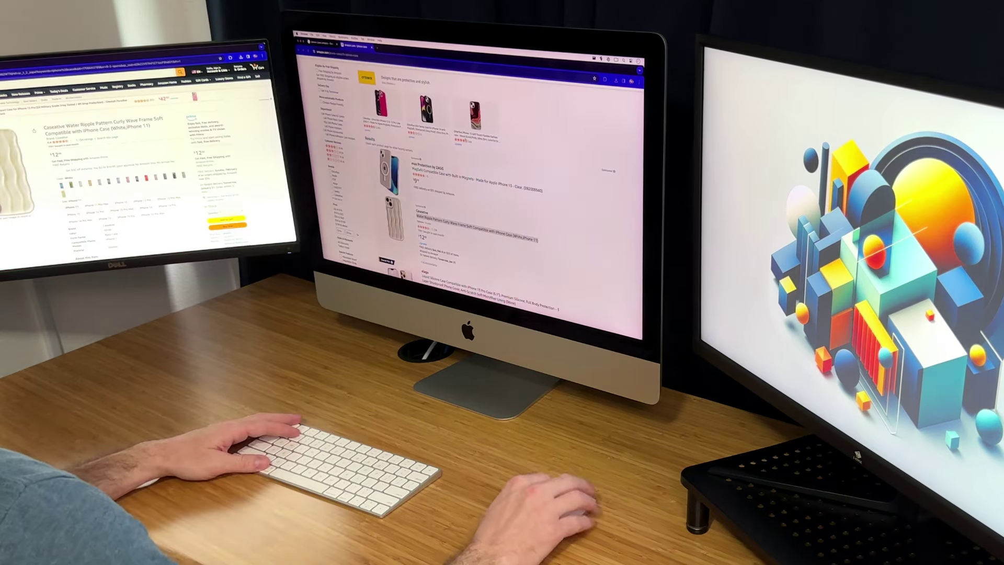
# Open the ZAGG product page in a new tab and move it to the right monitor
pyautogui.moveTo(412, 169); pyautogui.dragTo(542, 189)
pyautogui.rightClick(476, 180)
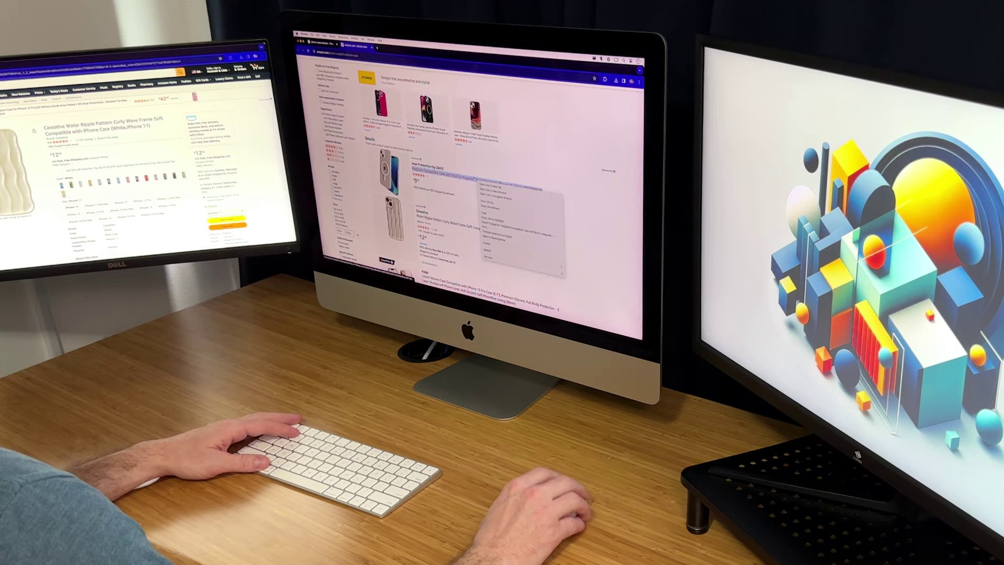
pyautogui.click(490, 186)
pyautogui.click(389, 49)
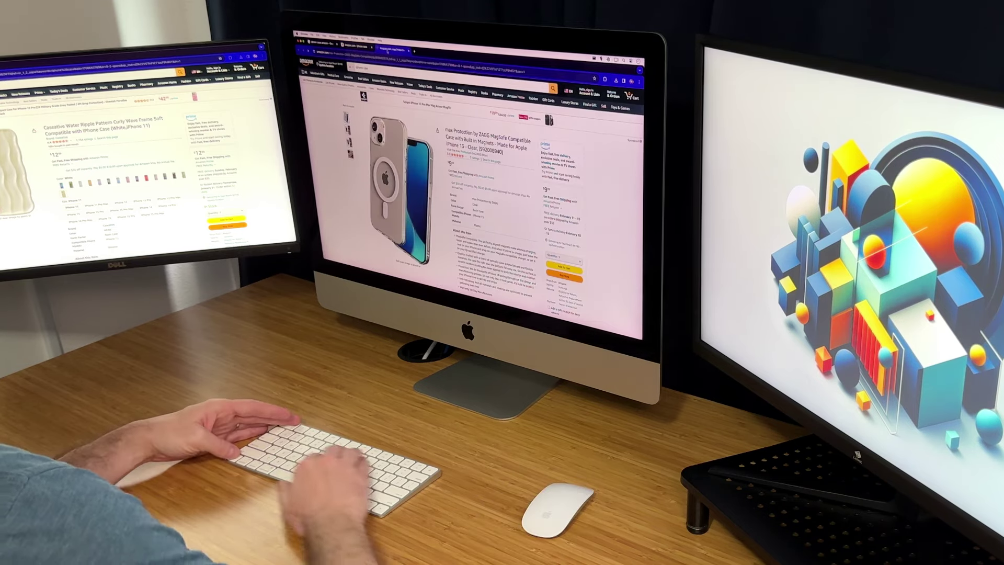
pyautogui.press('ctrl+alt+super+Right')
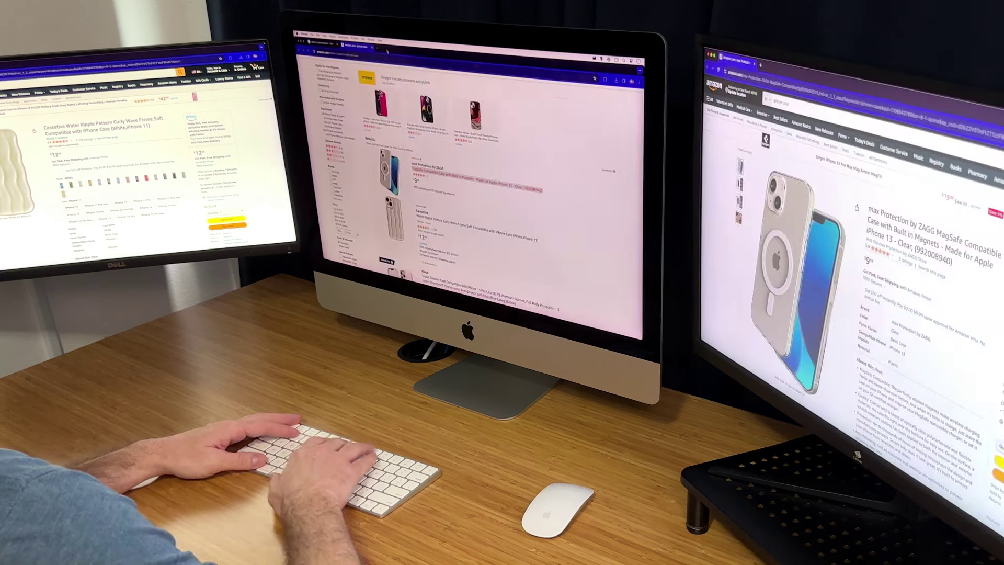
# Open the elago case listing in a new tab, then close that tab
pyautogui.scroll(-5, 544, 155)
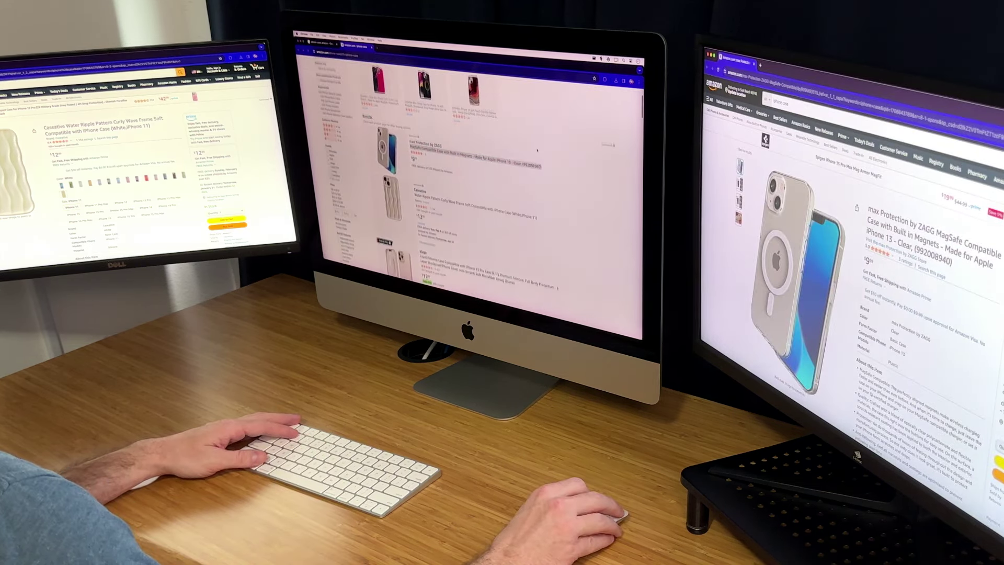
pyautogui.scroll(-2, 463, 170)
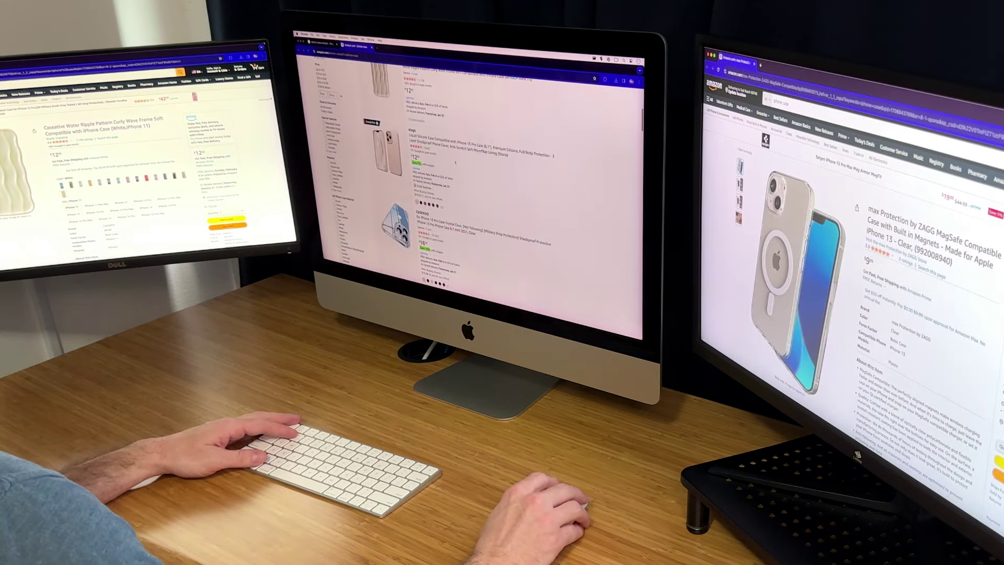
pyautogui.rightClick(455, 149)
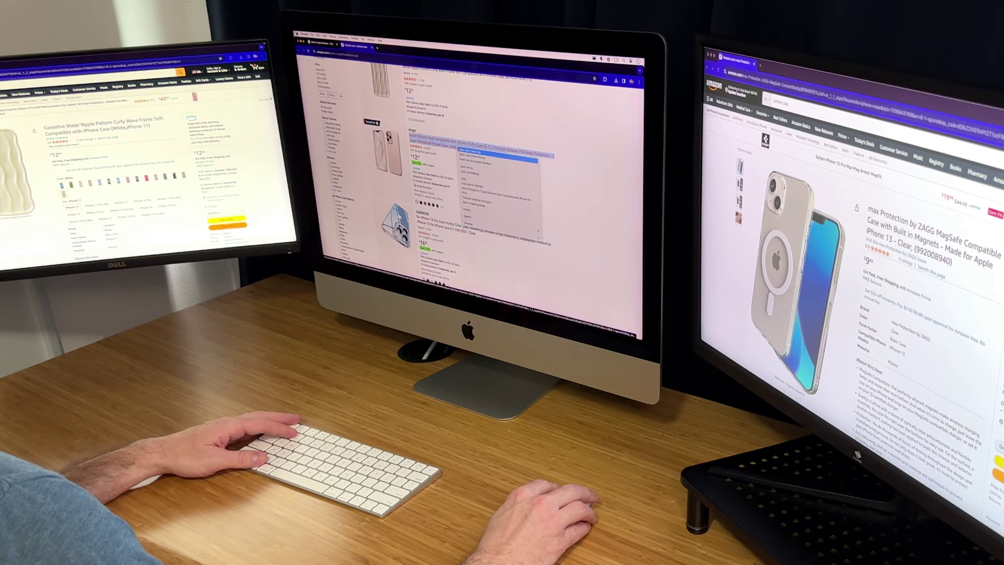
pyautogui.click(474, 151)
pyautogui.click(390, 50)
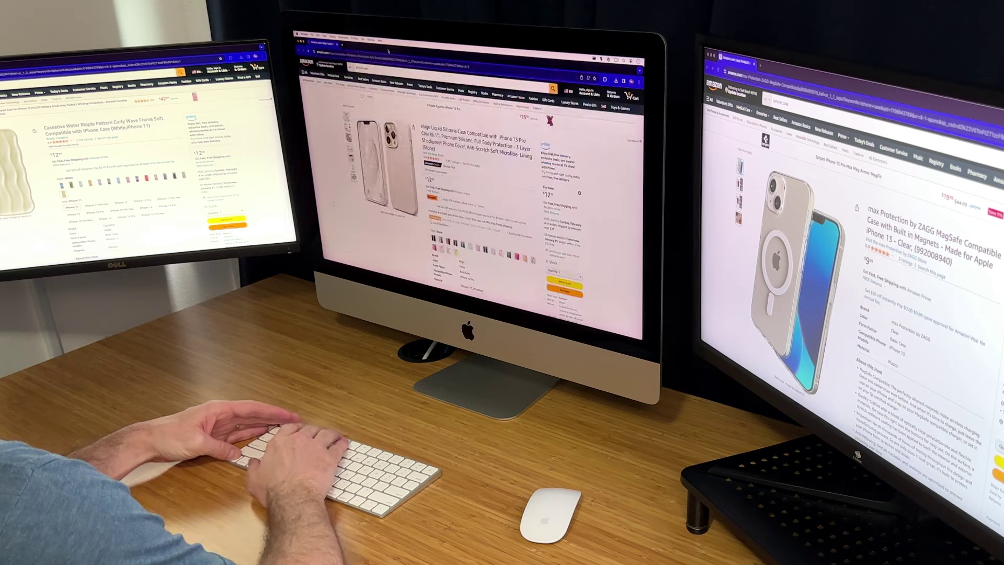
pyautogui.press('super+w')
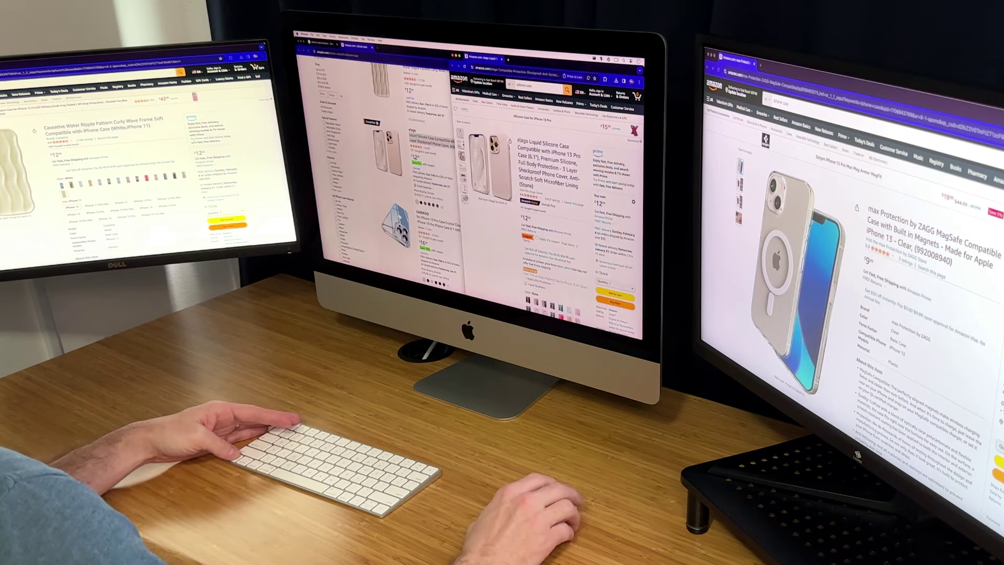
# Open another case listing, snap its Amazon window left, and bring back the Google results
pyautogui.click(440, 224)
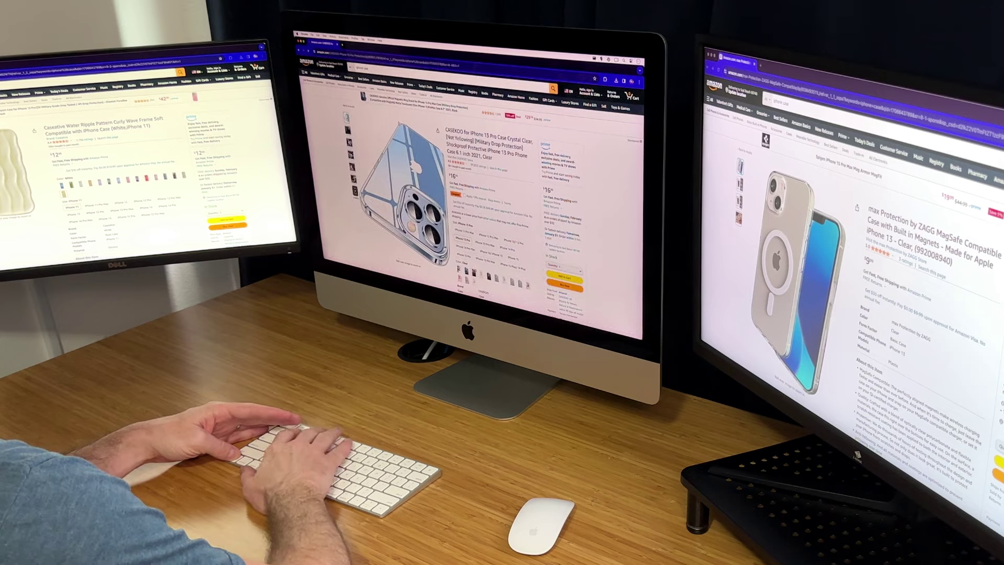
pyautogui.hotkey('ctrl', 'alt', 'Left')
pyautogui.click(575, 155)
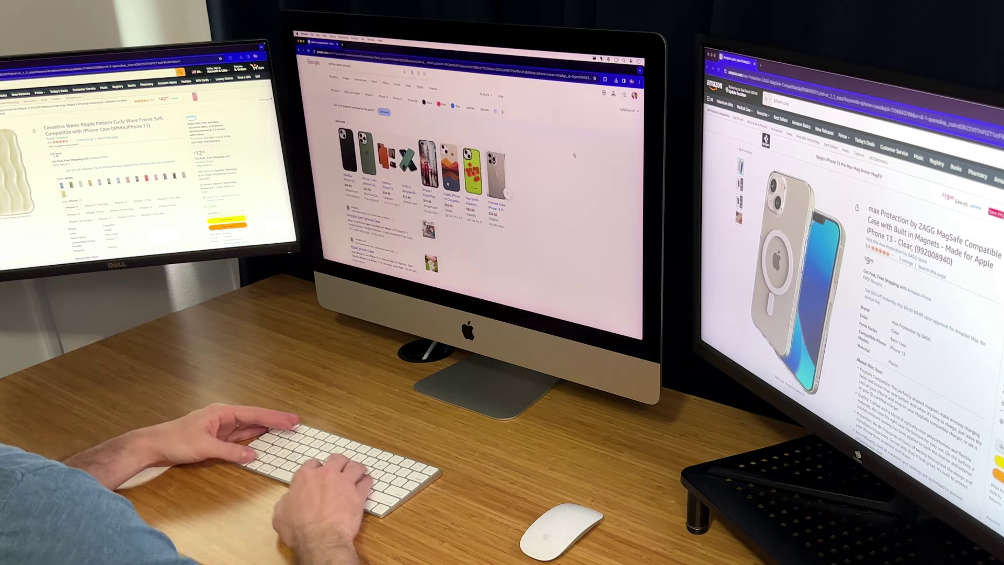